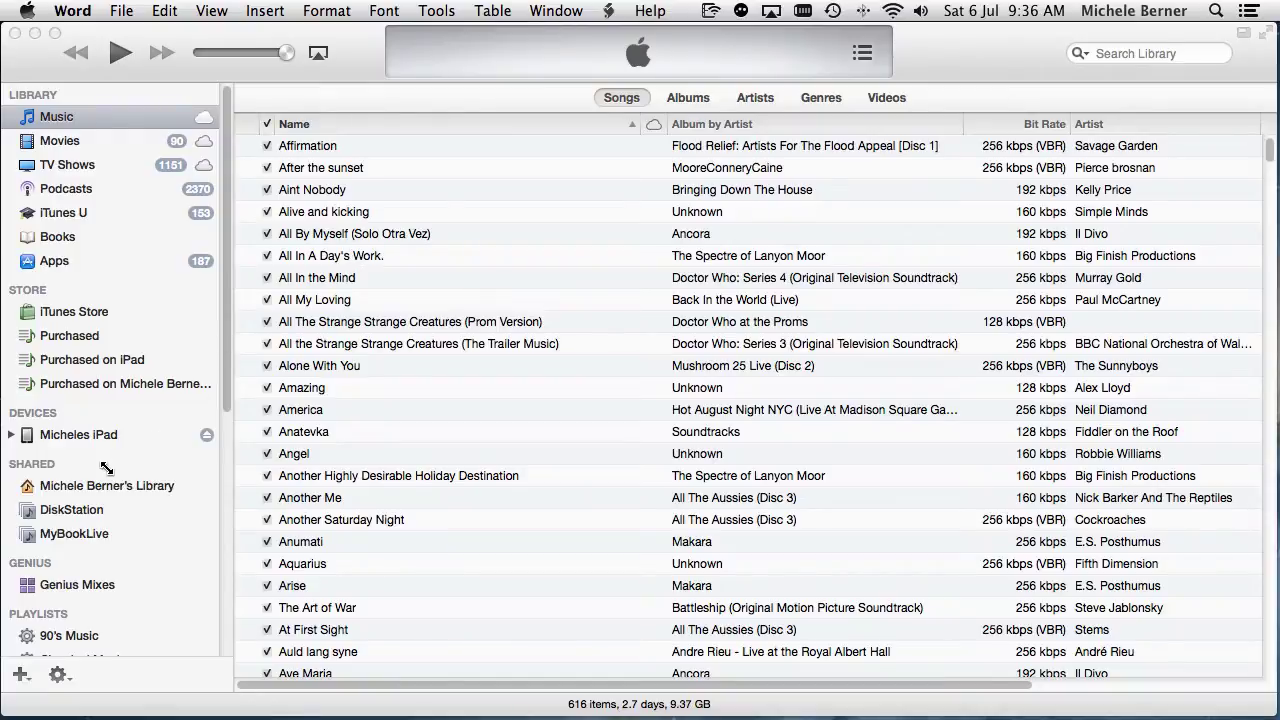
# Step: Open the connected iPad in iTunes, view its Music sync settings and return to its summary page
pyautogui.click(66, 443)
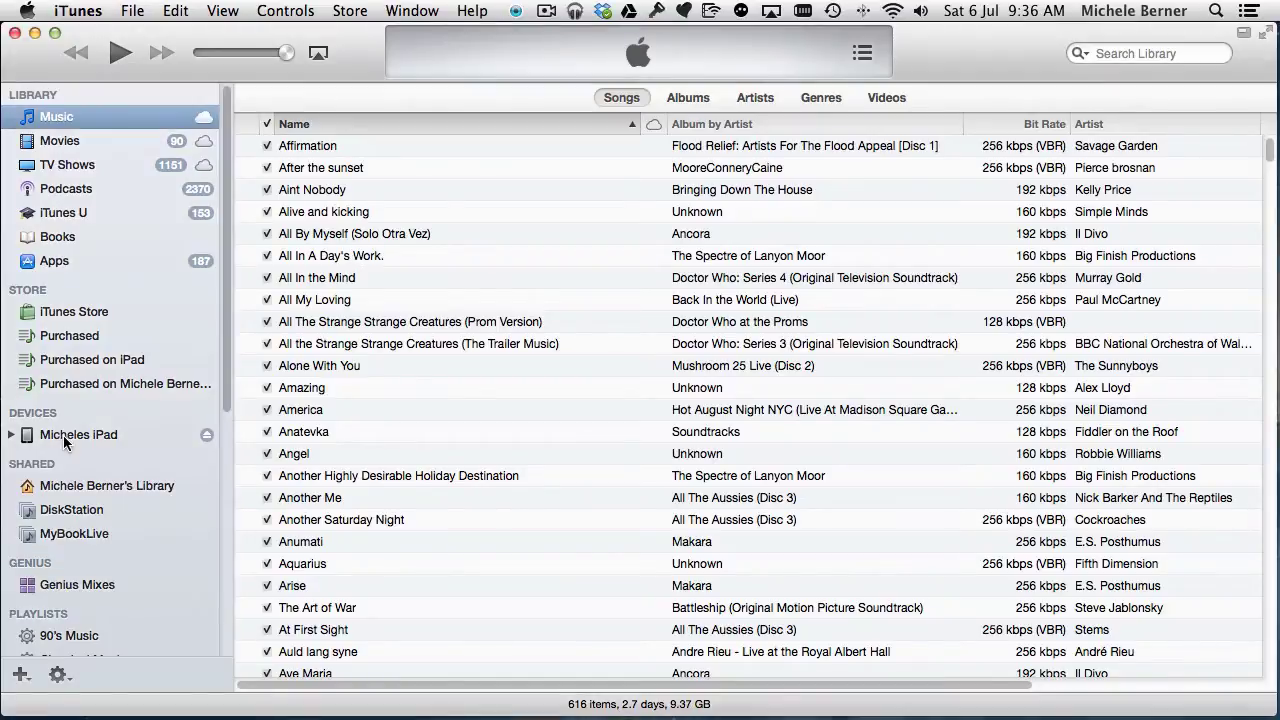
pyautogui.click(64, 437)
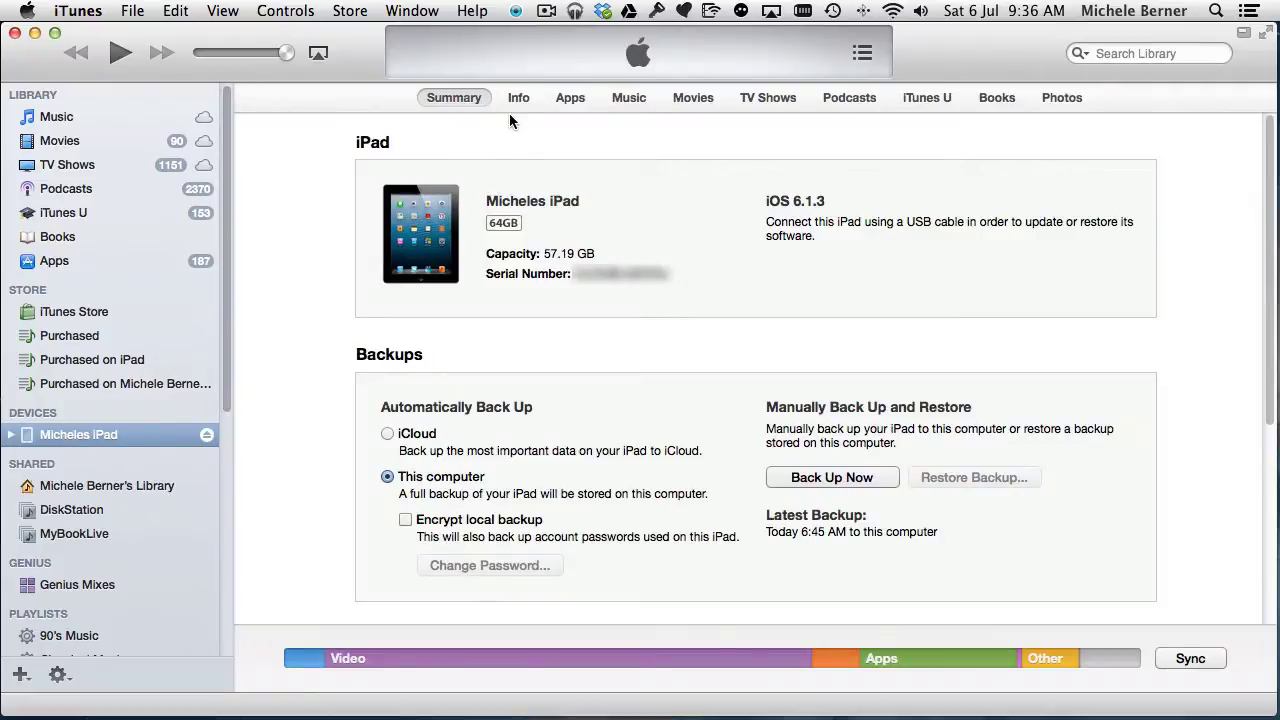
pyautogui.click(626, 100)
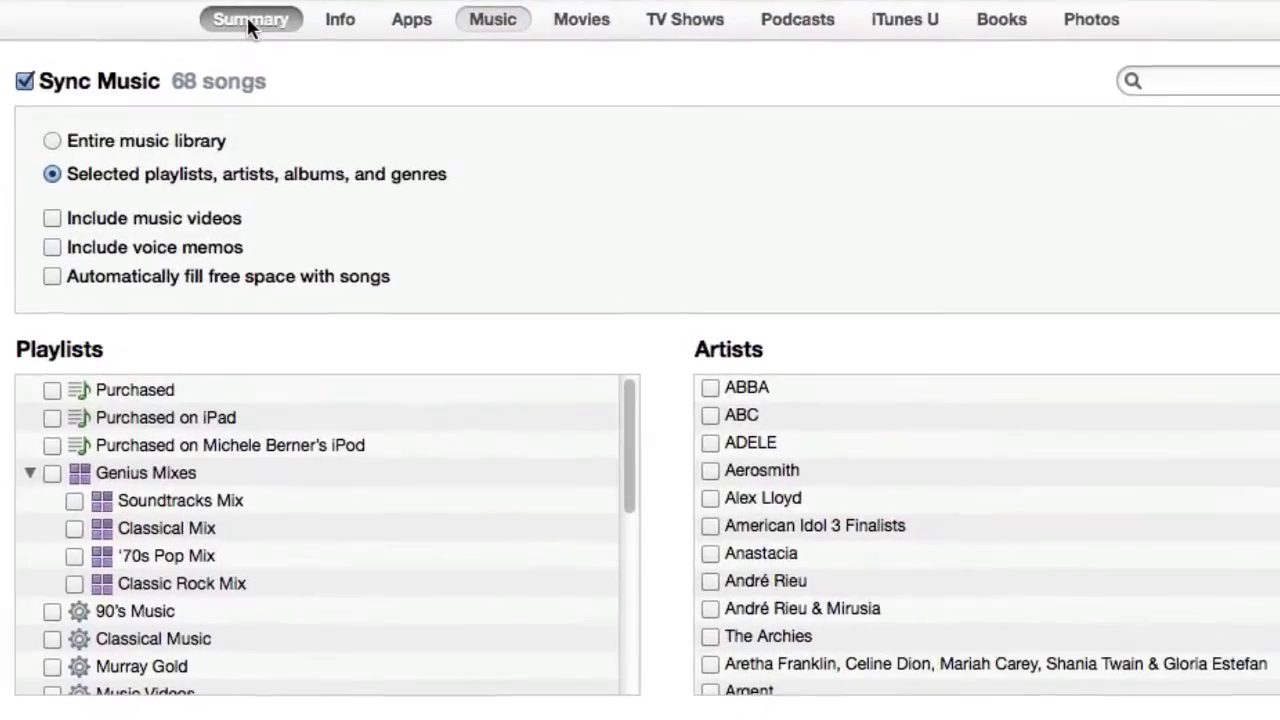
pyautogui.click(452, 97)
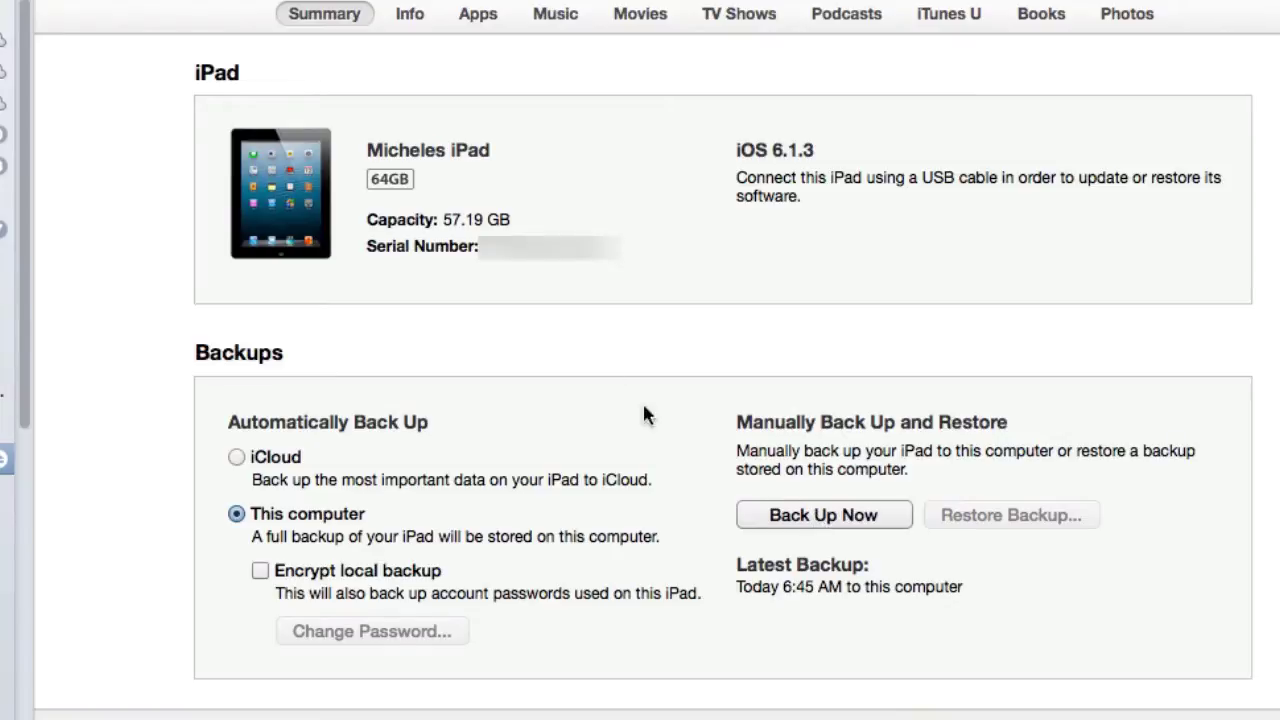
# Step: Switch the iPad's automatic backup to iCloud and set it back to This computer
pyautogui.click(236, 457)
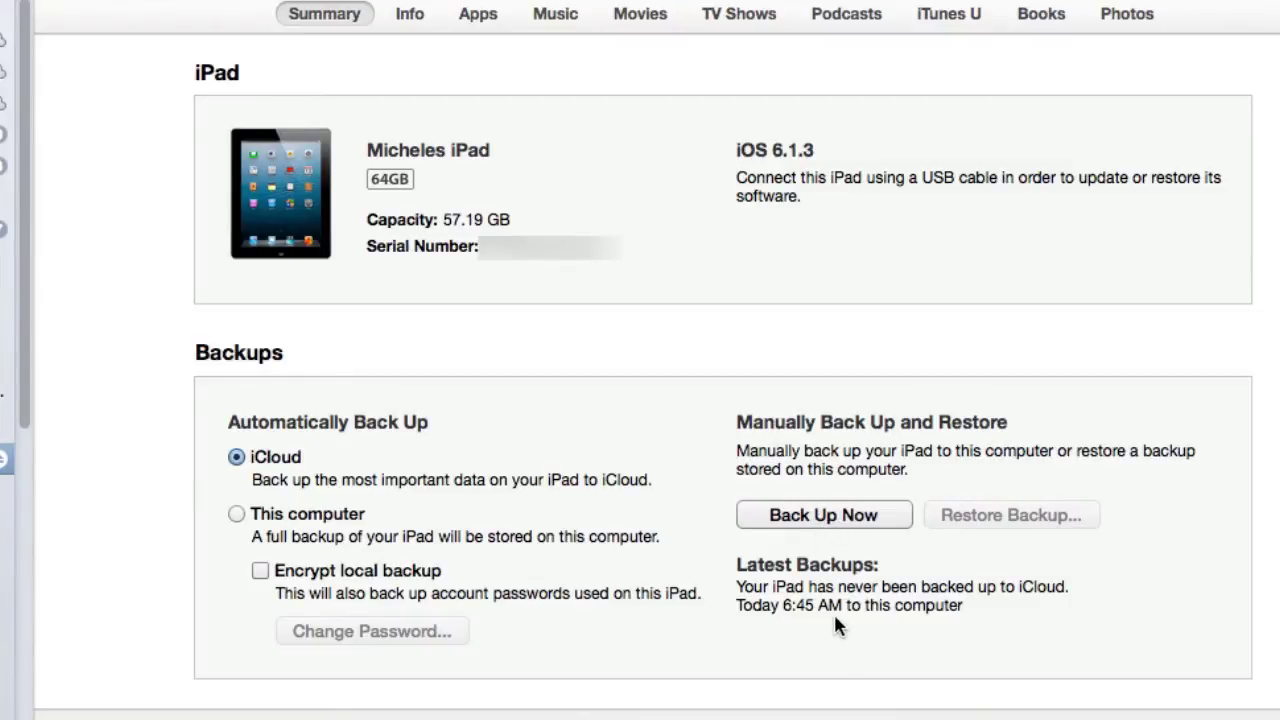
pyautogui.click(236, 514)
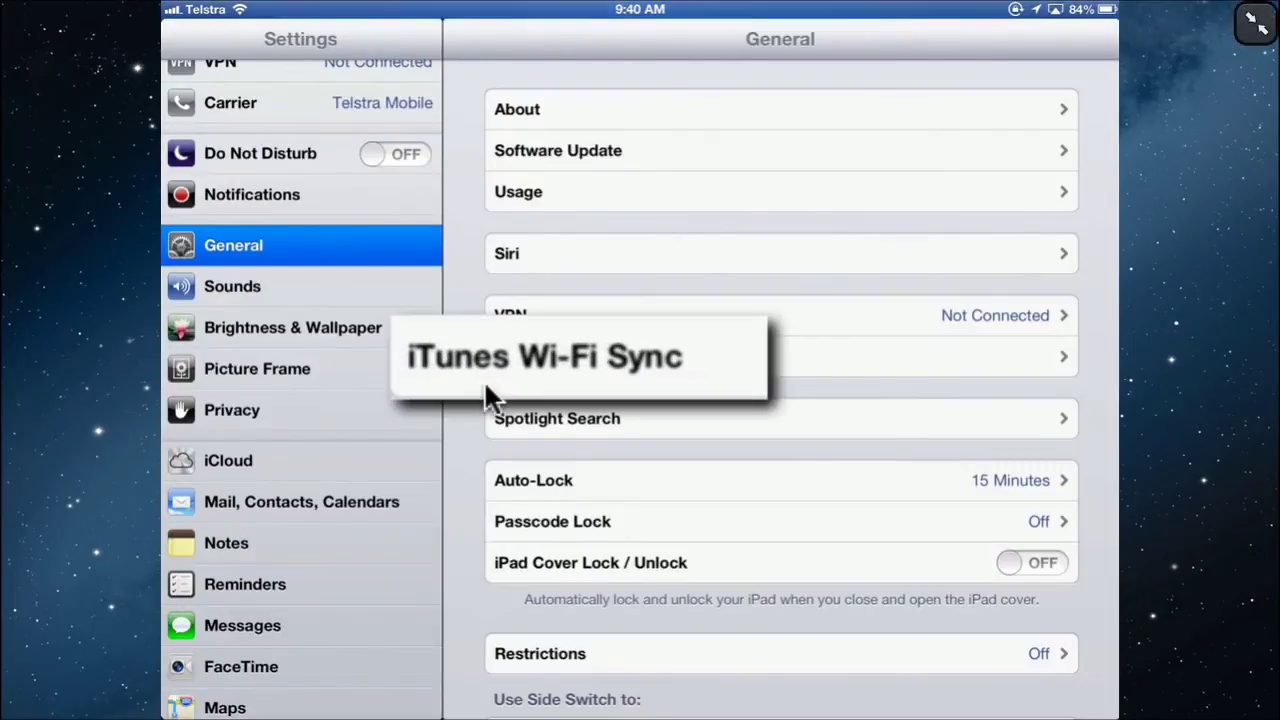
# Step: Open iTunes Wi-Fi Sync in the iPad's General settings and start a sync with the computer
pyautogui.click(520, 372)
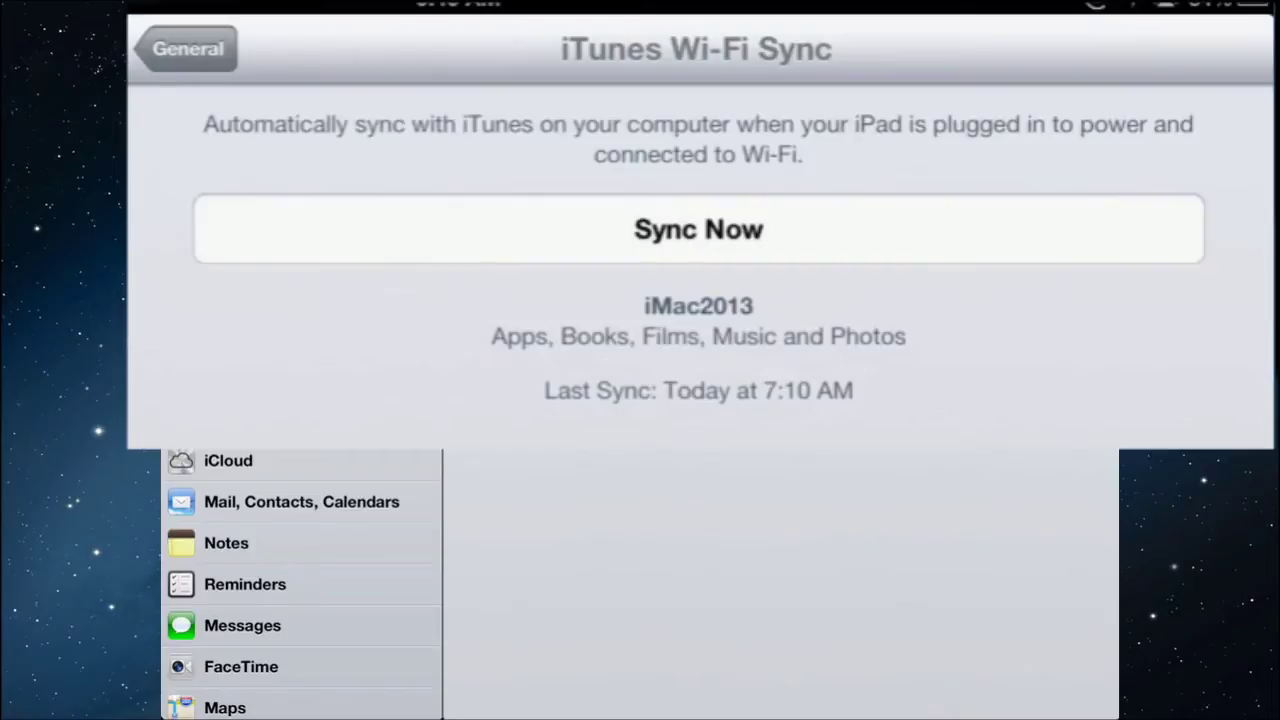
pyautogui.click(698, 229)
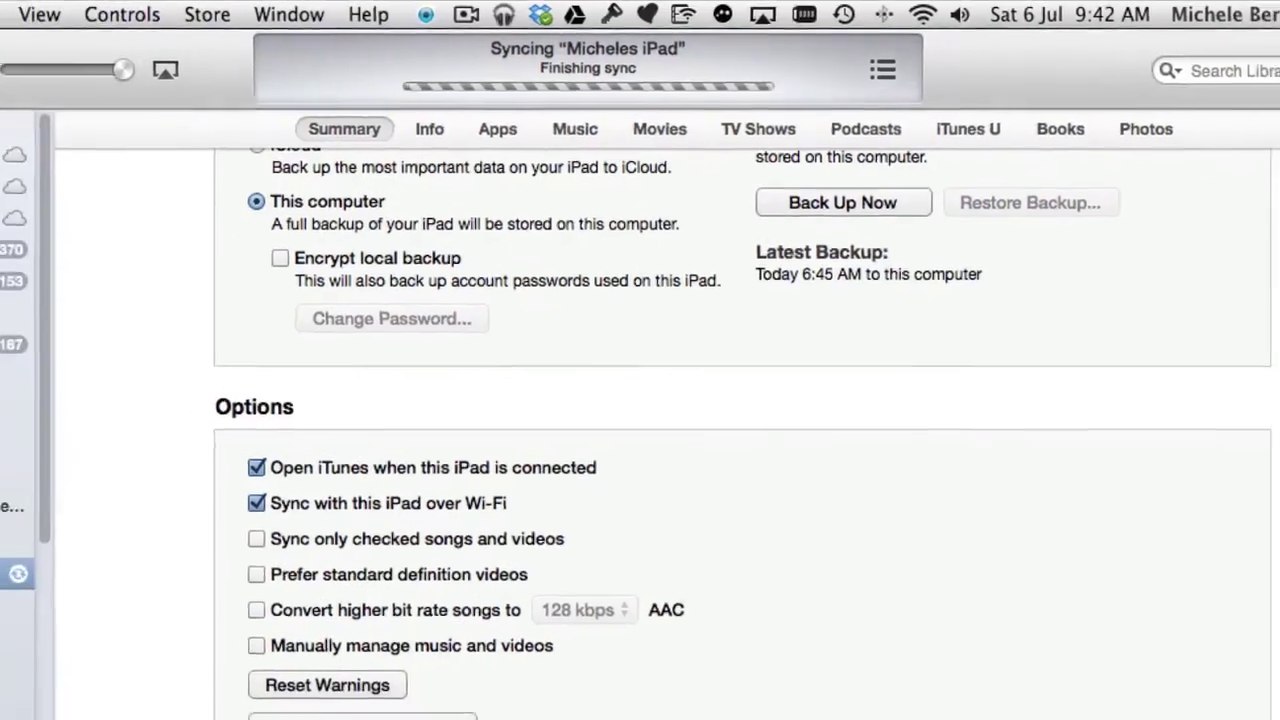
# Step: Inspect the iPad's storage usage by category on the capacity bar, from audio and video through apps and other data
pyautogui.moveTo(203, 664)
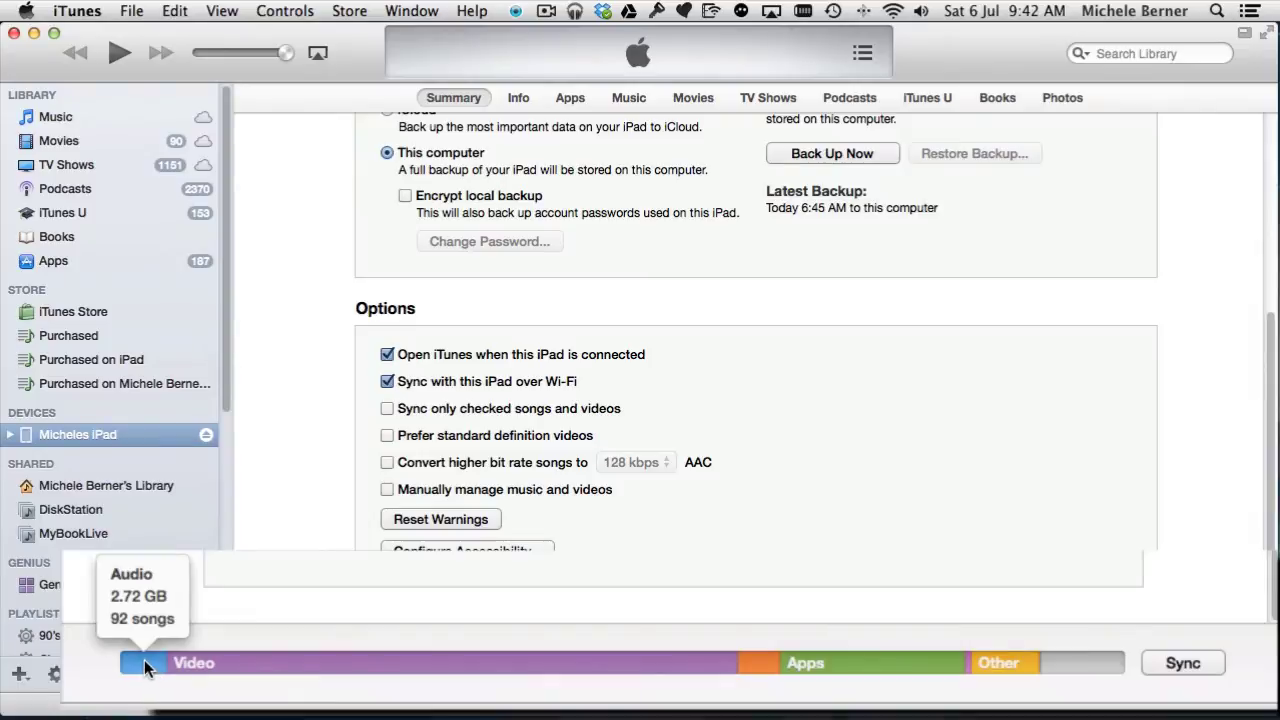
pyautogui.moveTo(239, 662)
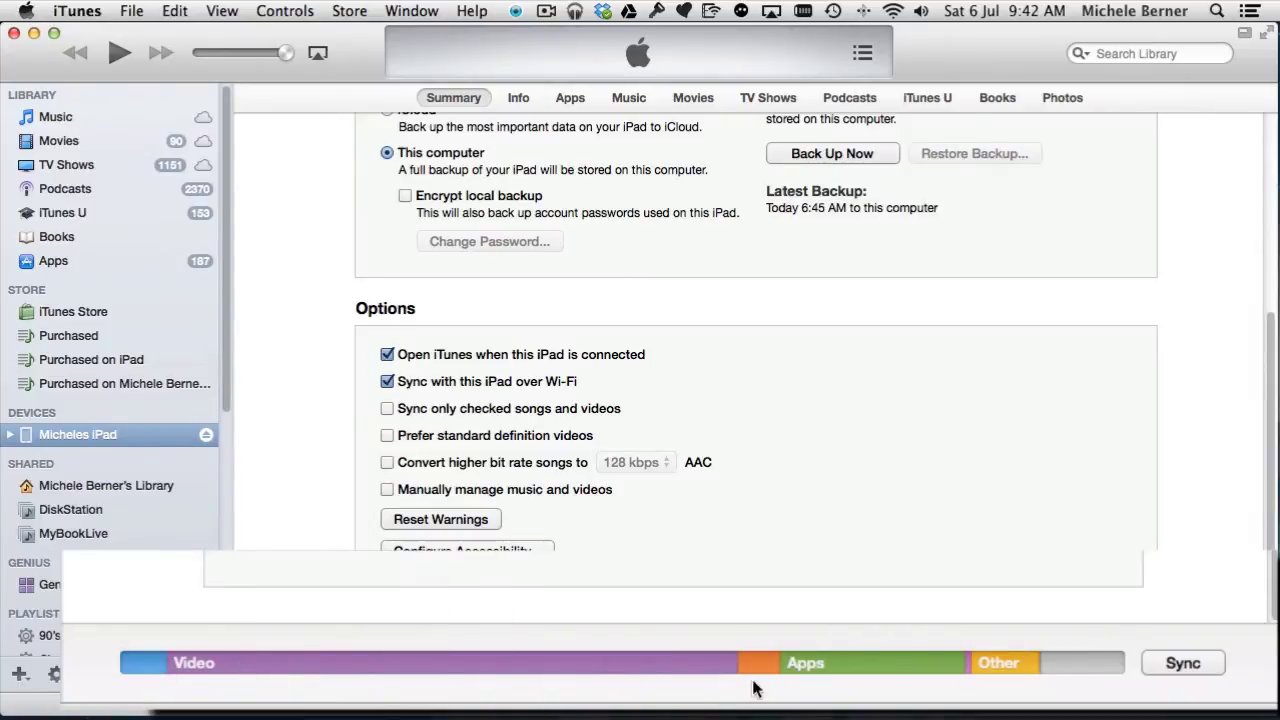
pyautogui.moveTo(750, 665)
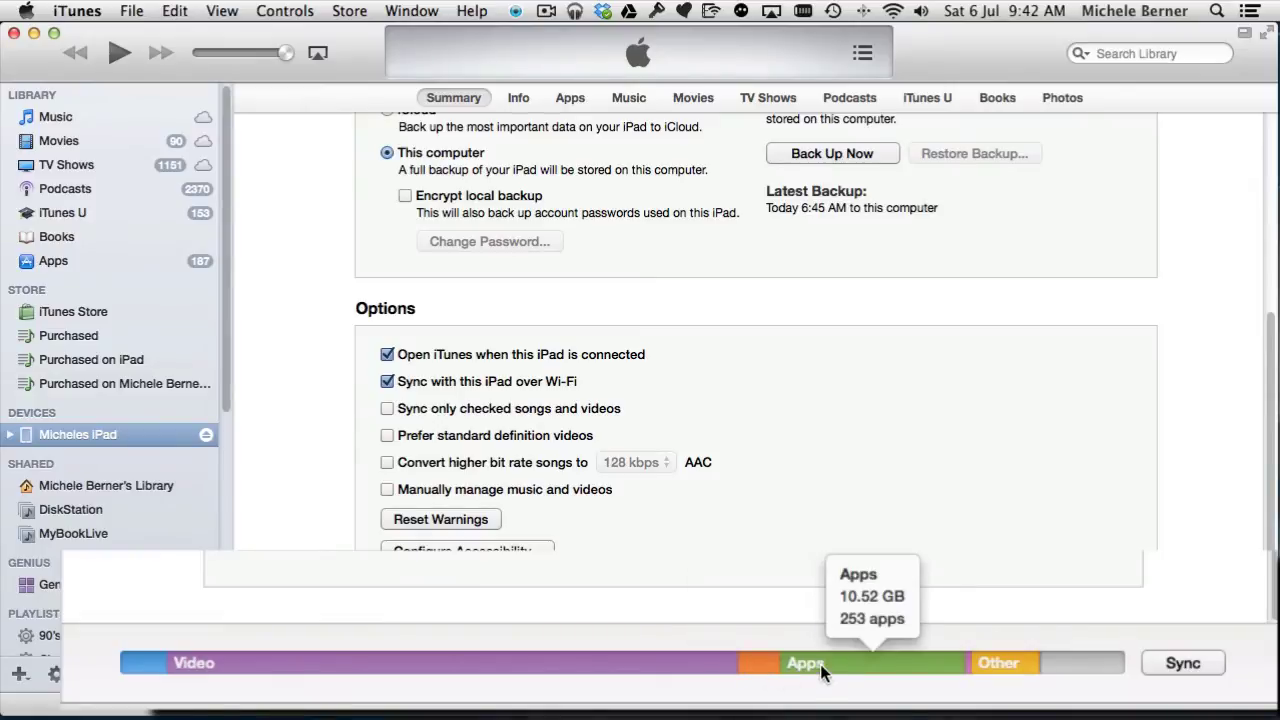
pyautogui.moveTo(965, 665)
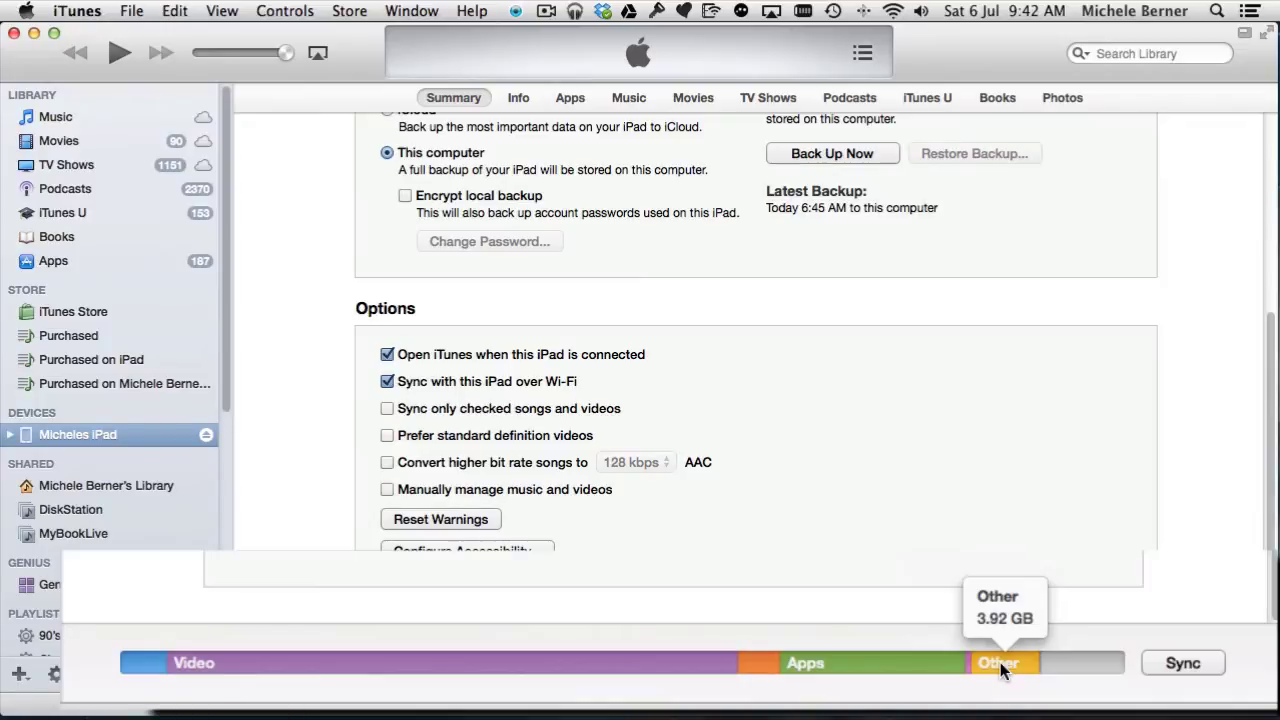
pyautogui.moveTo(1050, 655)
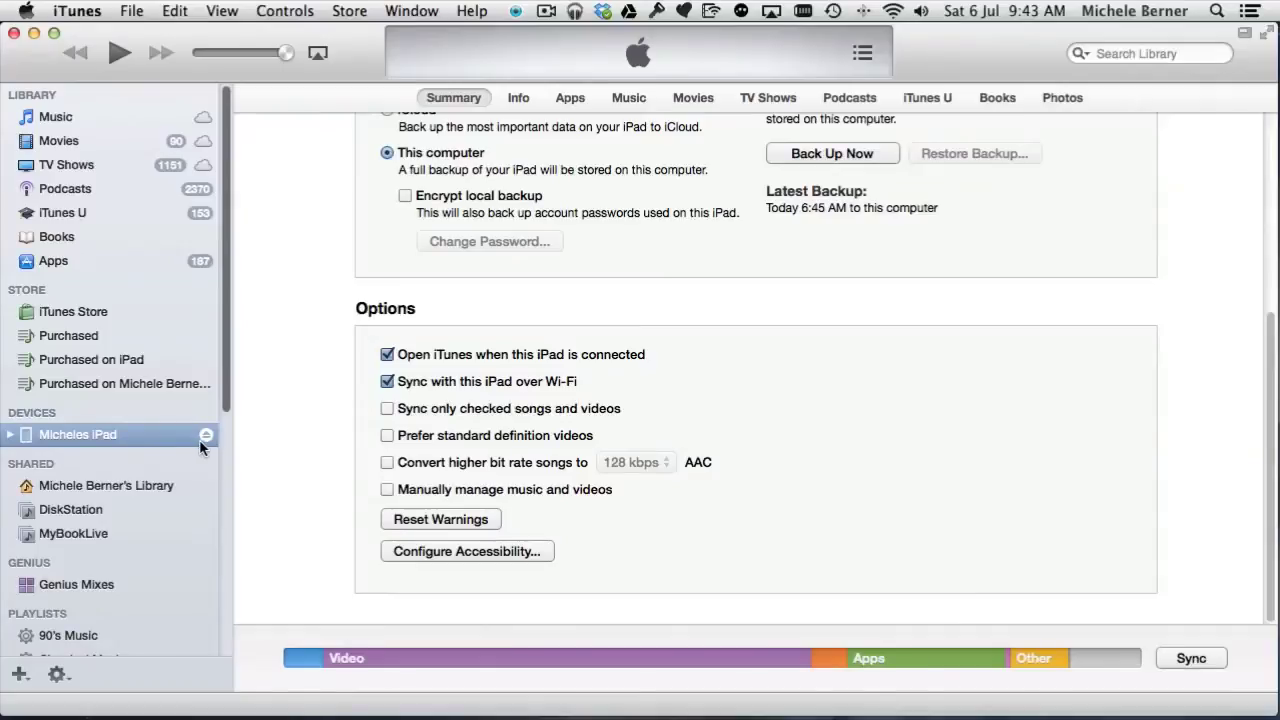
# Step: Eject the iPad in iTunes and minimise the iPhoto window to uncover the iTunes library
pyautogui.click(205, 436)
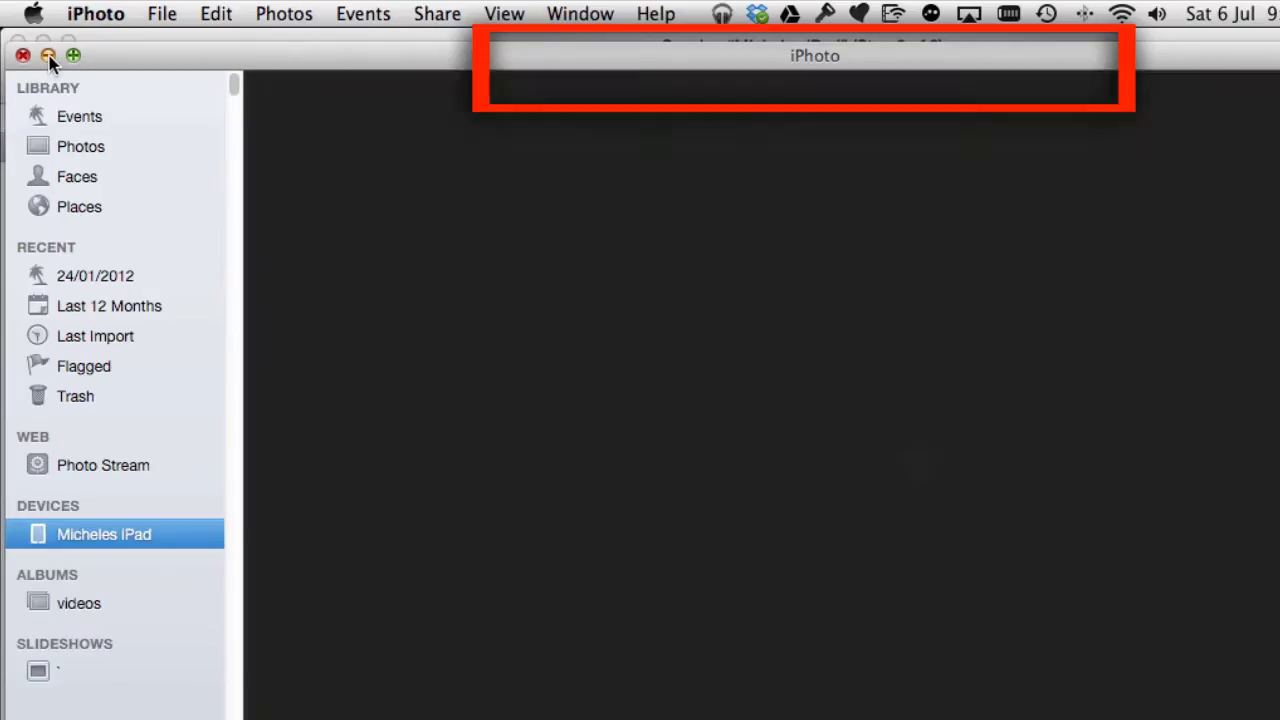
pyautogui.click(47, 55)
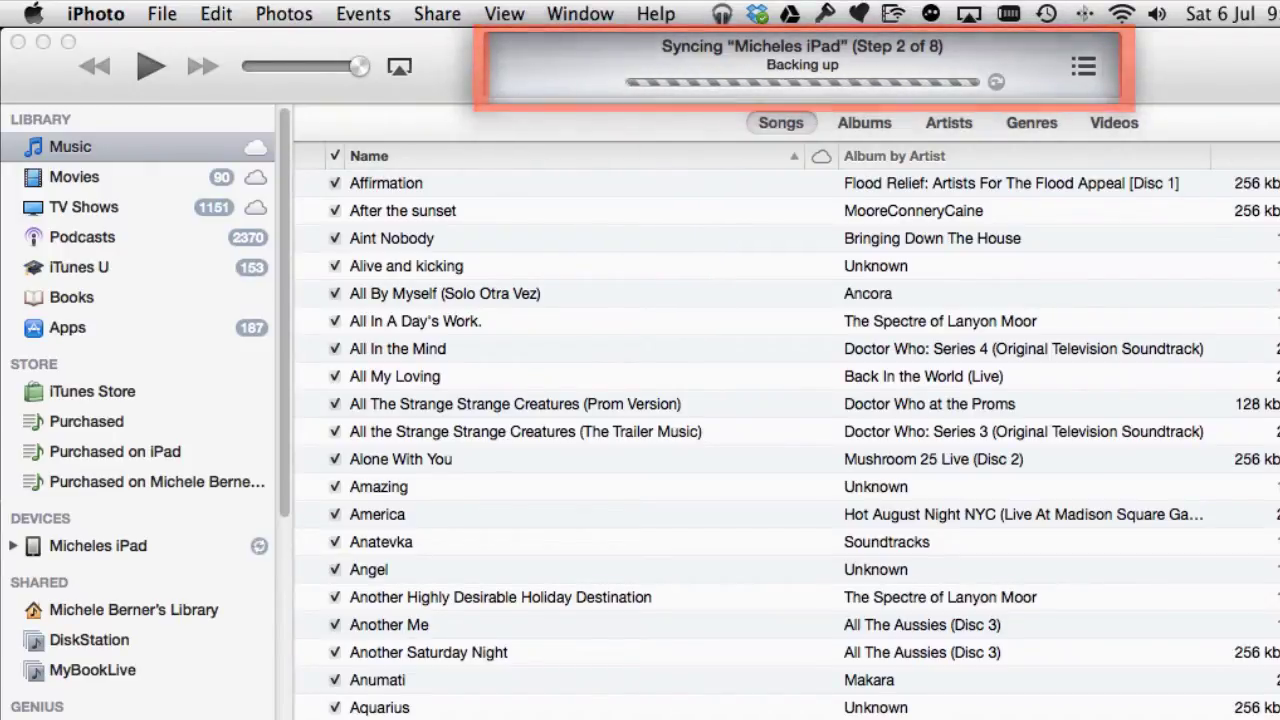
pyautogui.scroll(-2, 138, 400)
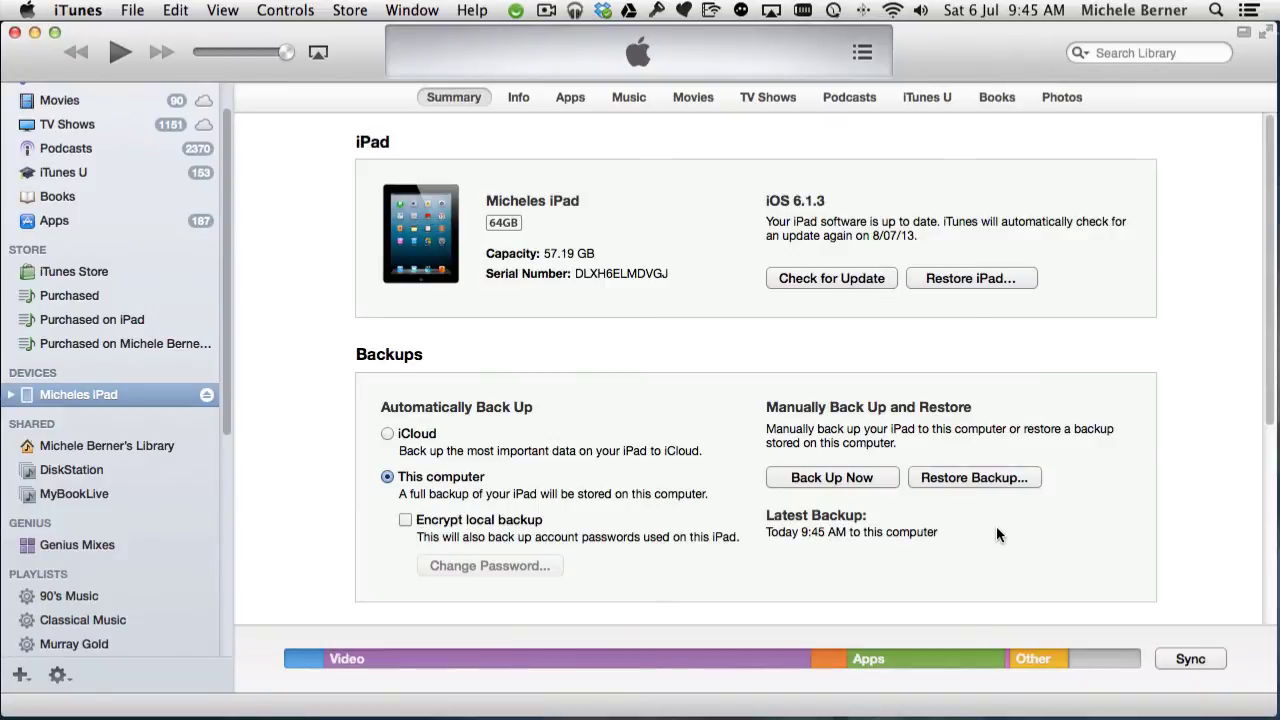
# Step: Request restoring the iPad to its factory settings and cancel the confirmation
pyautogui.click(947, 278)
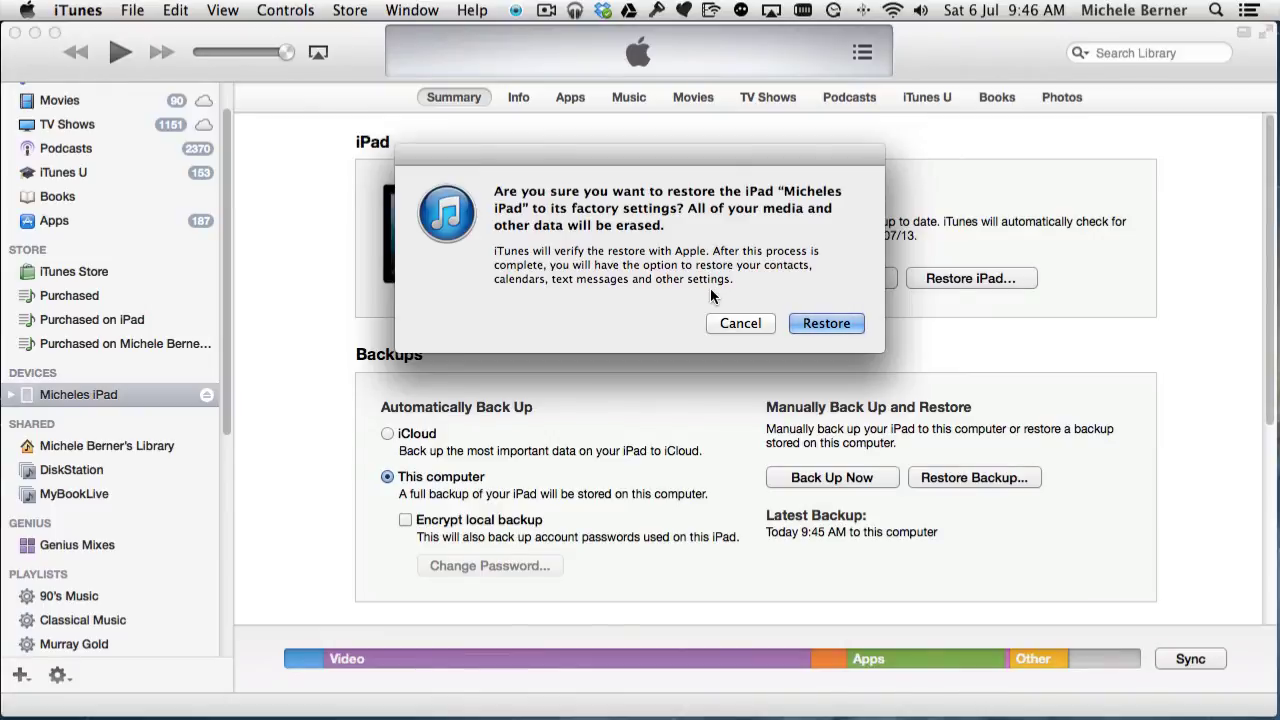
pyautogui.click(737, 323)
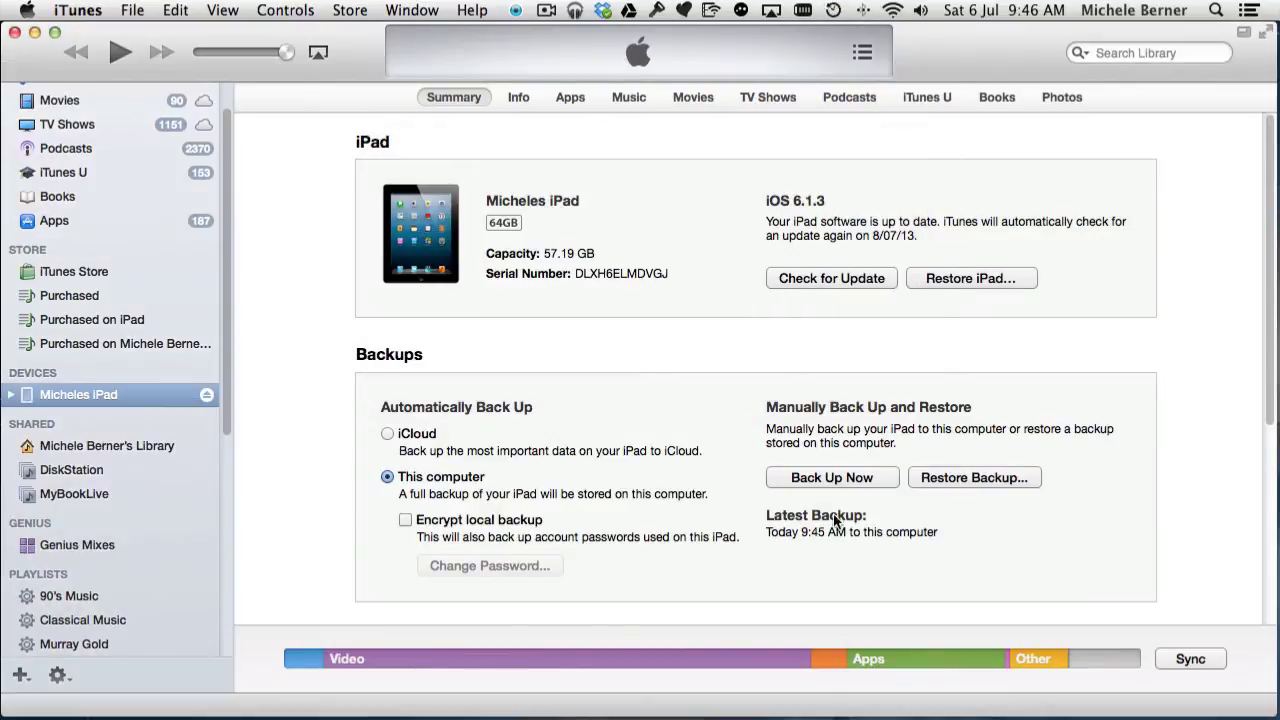
# Step: Review the iPad's Info sync settings for contacts, calendars, mail accounts, Safari bookmarks and advanced information replacement
pyautogui.click(518, 98)
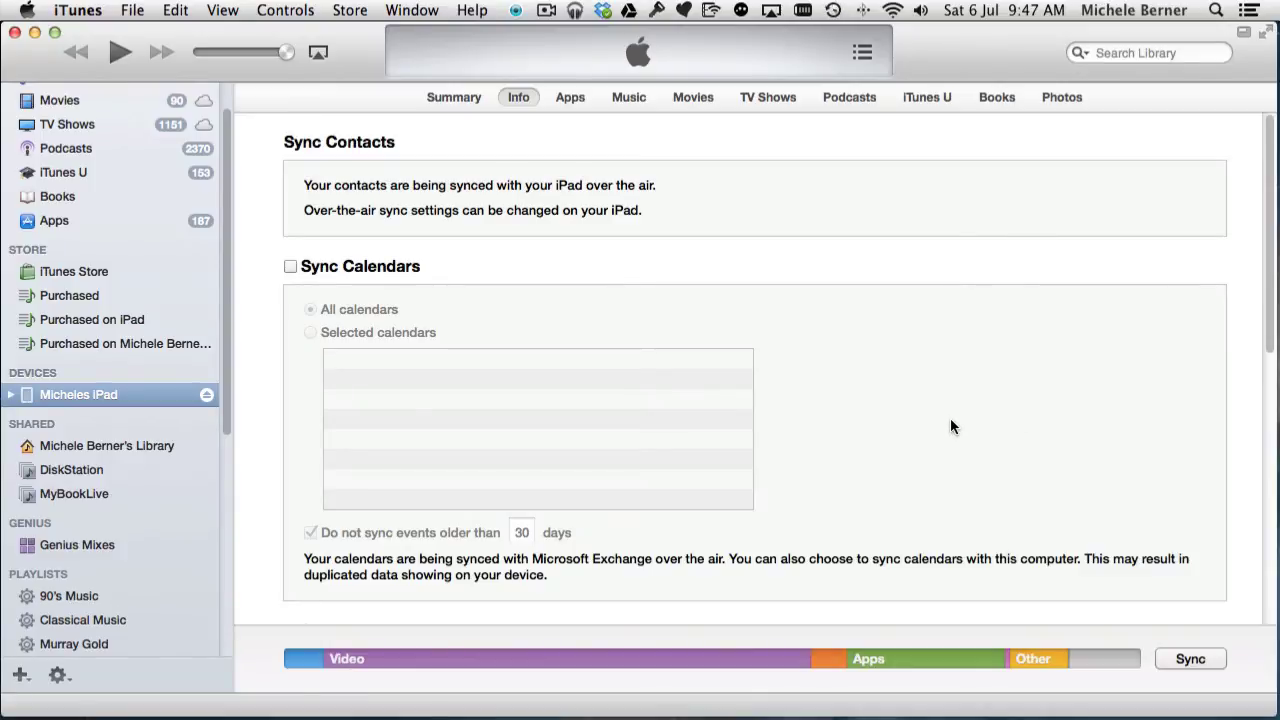
pyautogui.scroll(-5, 951, 425)
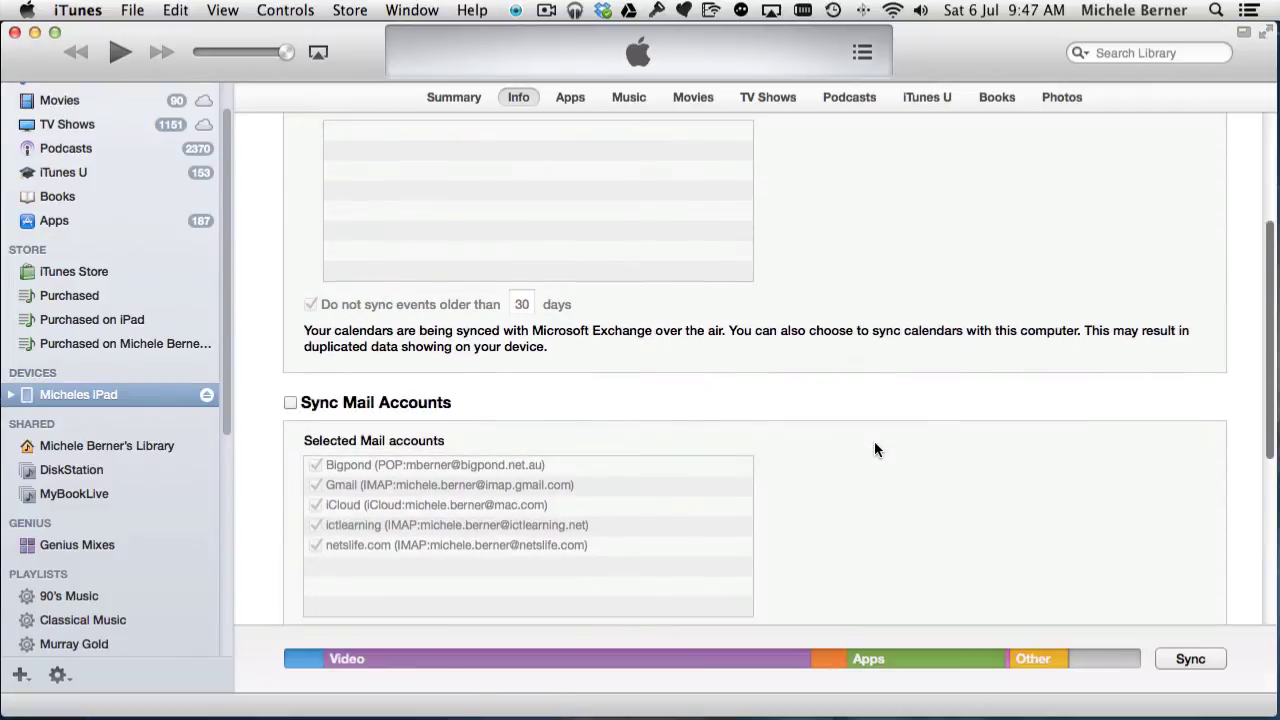
pyautogui.scroll(-5, 874, 449)
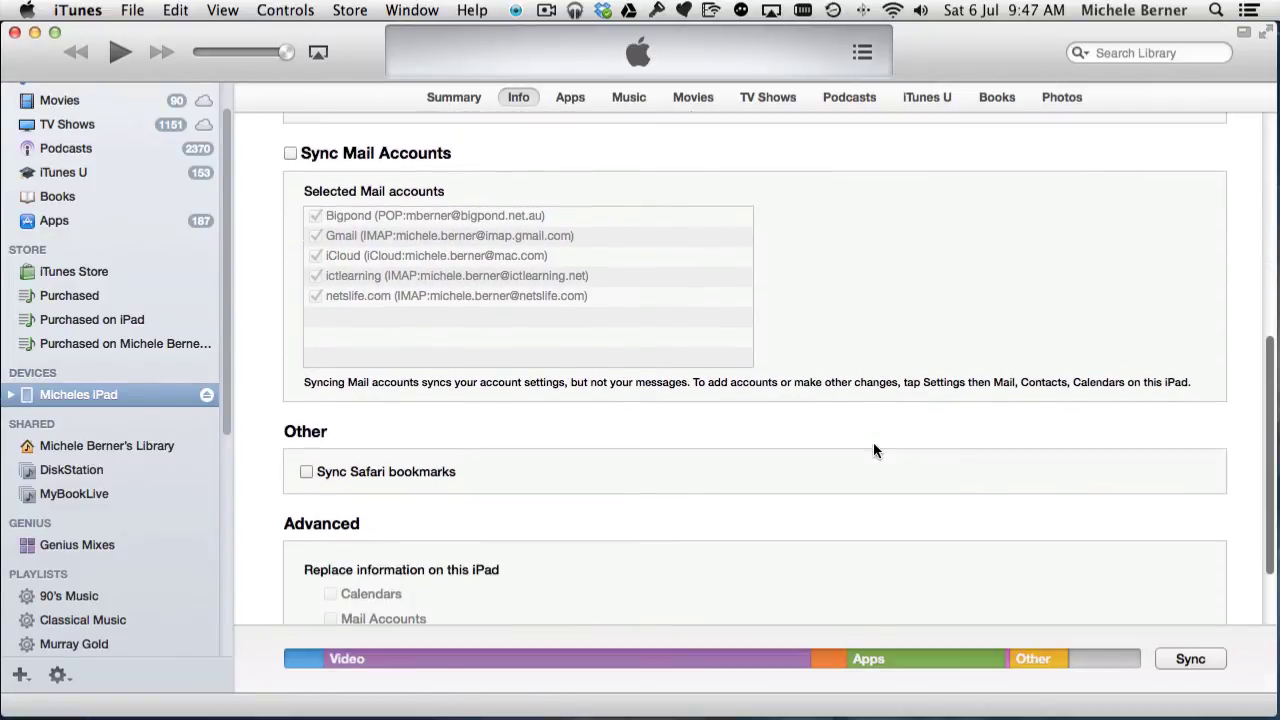
pyautogui.scroll(-1, 873, 450)
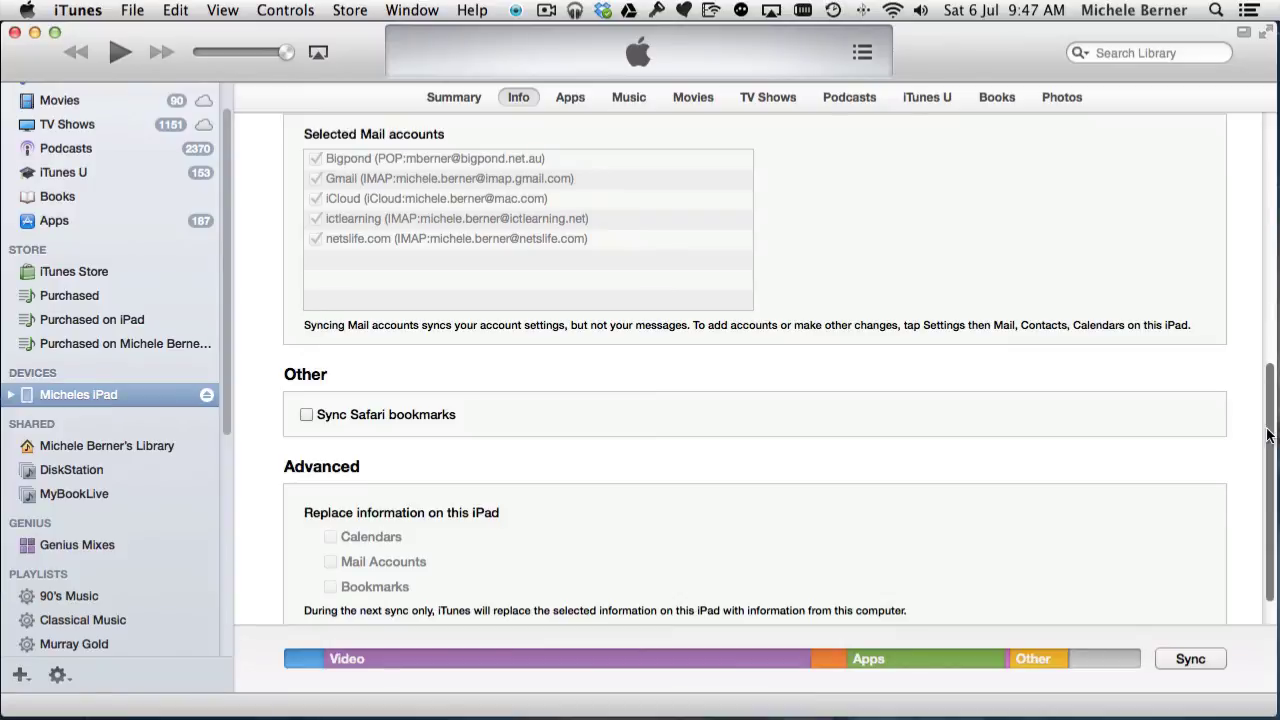
pyautogui.moveTo(1268, 435); pyautogui.dragTo(1180, 159)
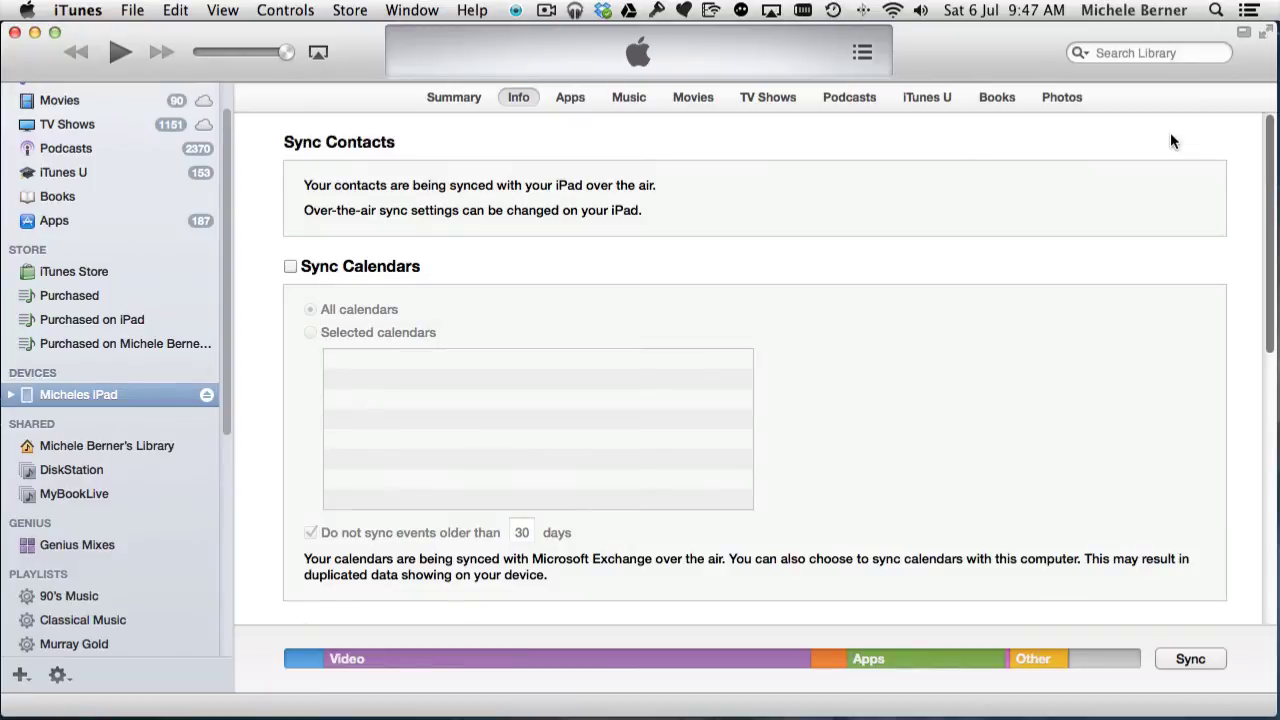
pyautogui.click(289, 268)
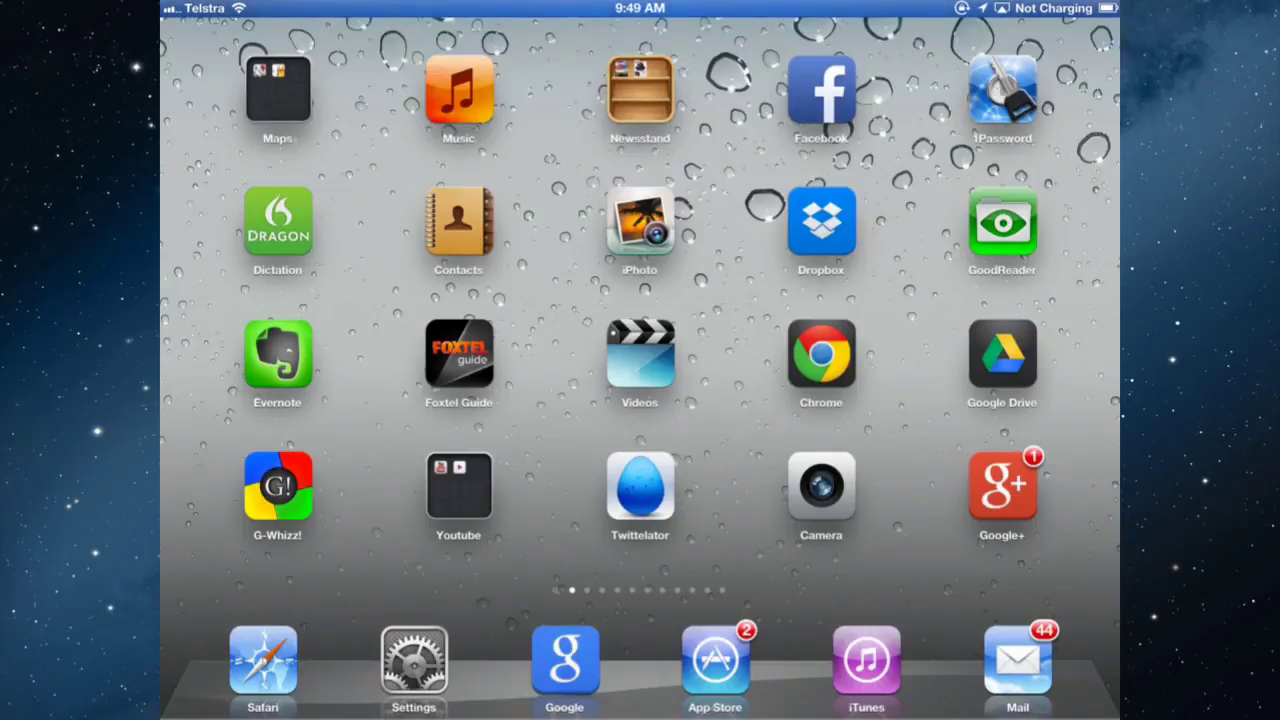
# Step: Try adding a Gmail account in the iPad's Mail, Contacts, Calendars settings and cancel the blank account form
pyautogui.click(413, 660)
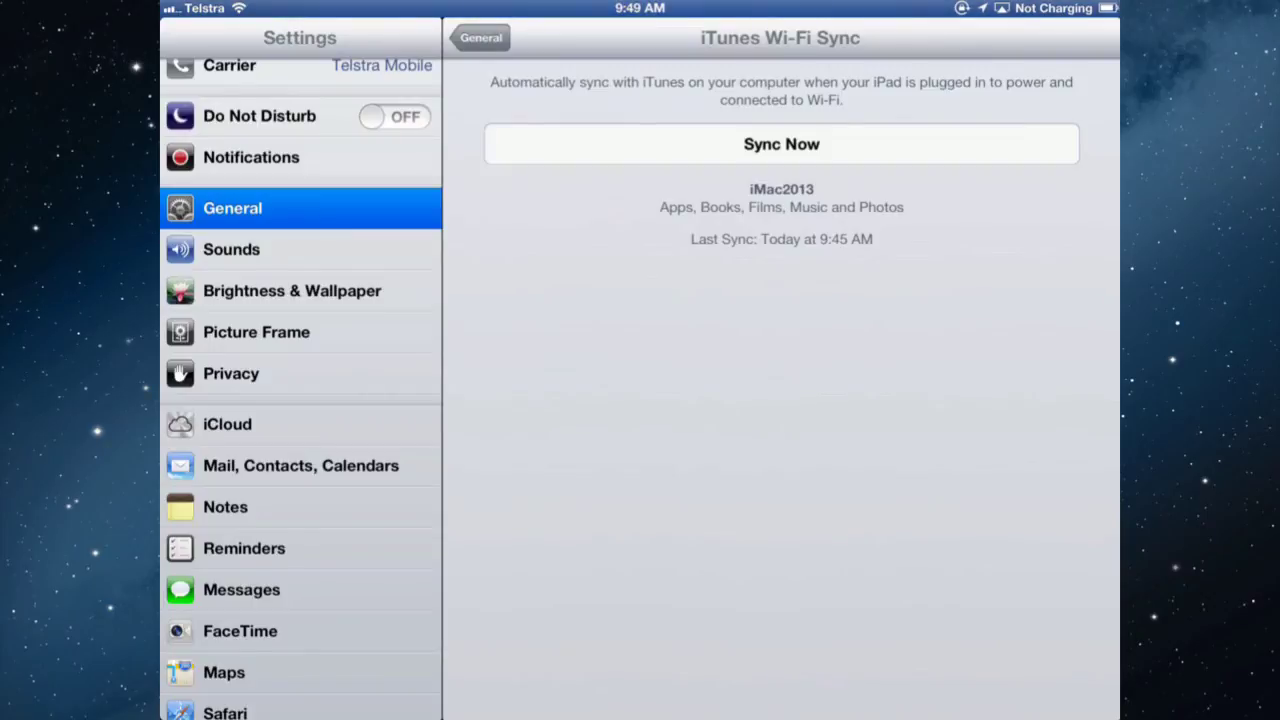
pyautogui.click(300, 465)
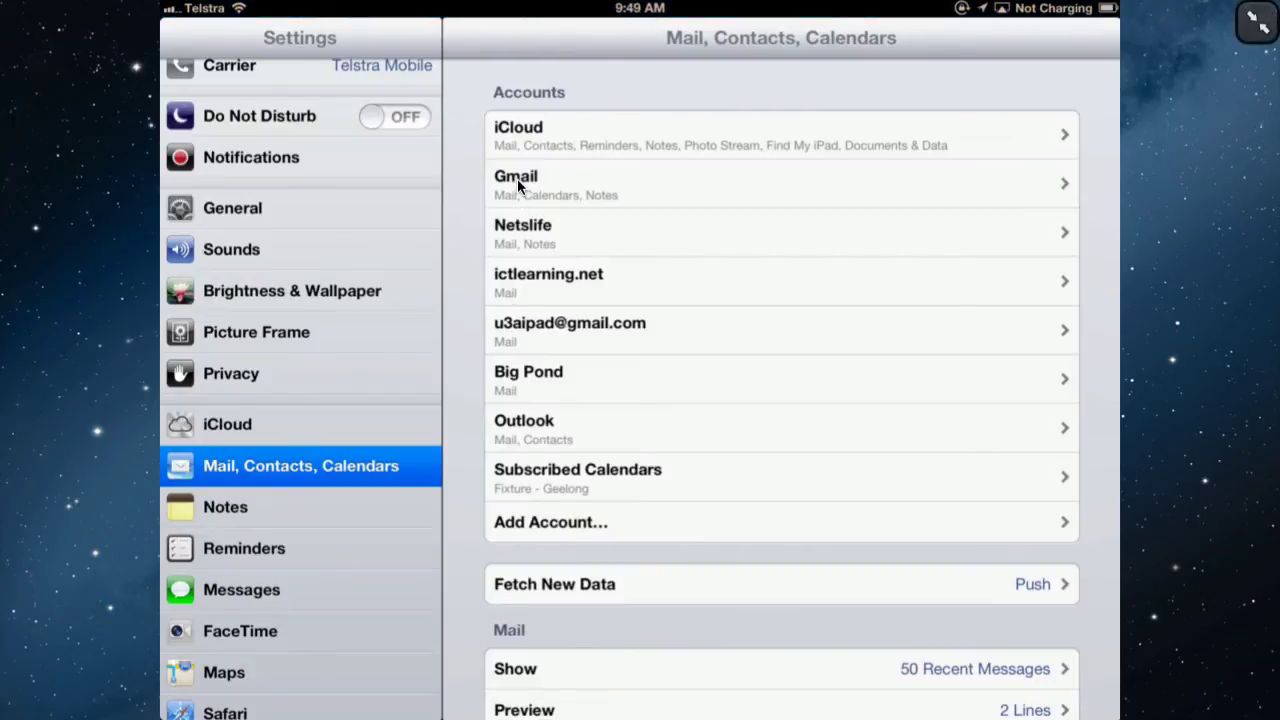
pyautogui.click(519, 526)
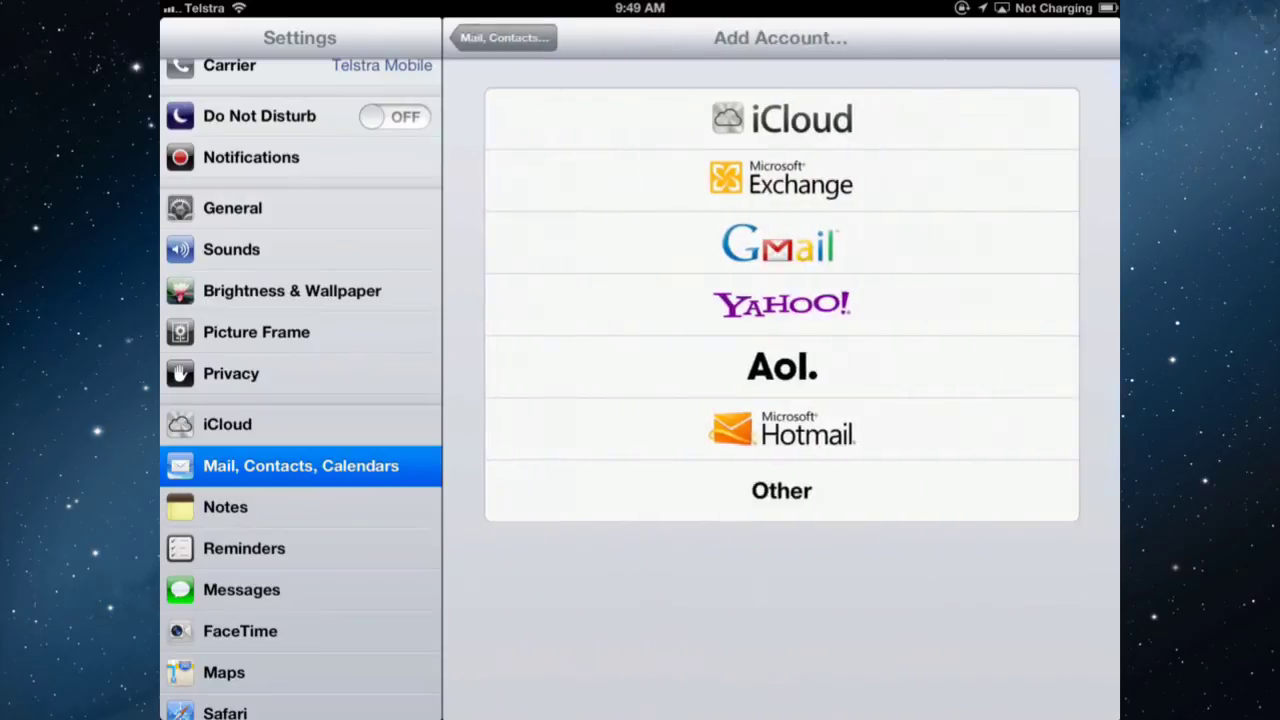
pyautogui.click(781, 253)
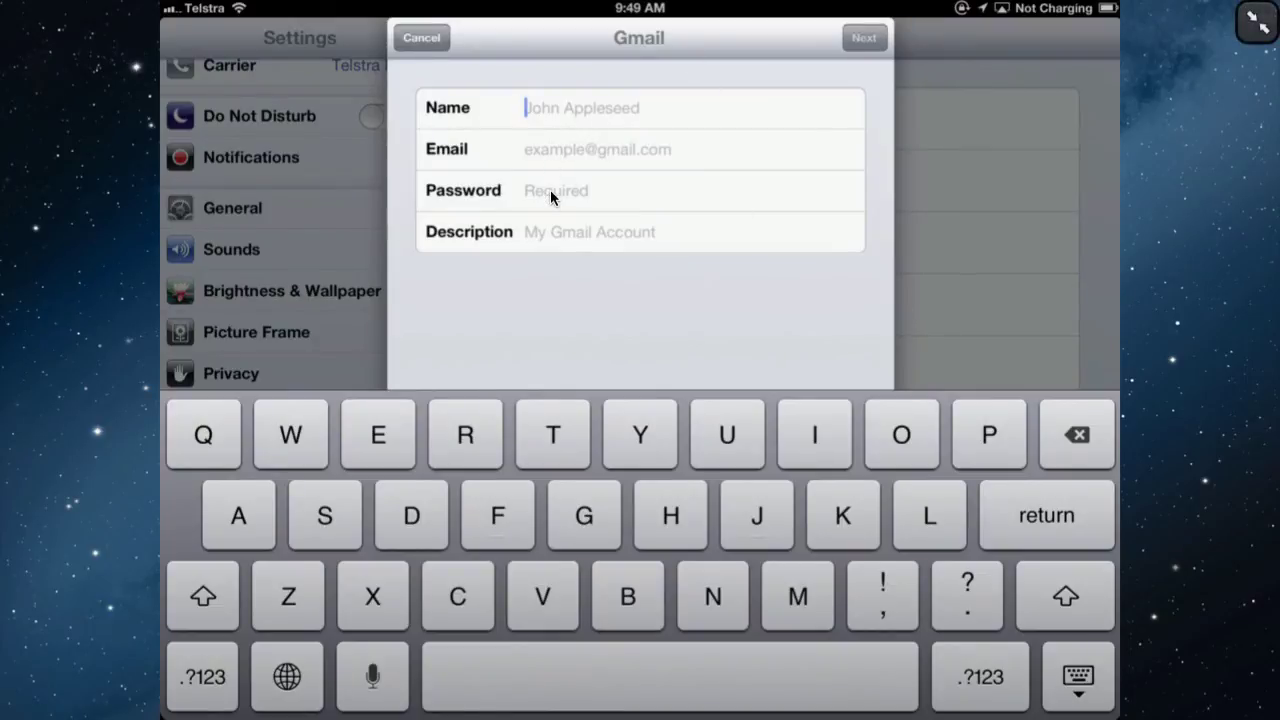
pyautogui.click(424, 50)
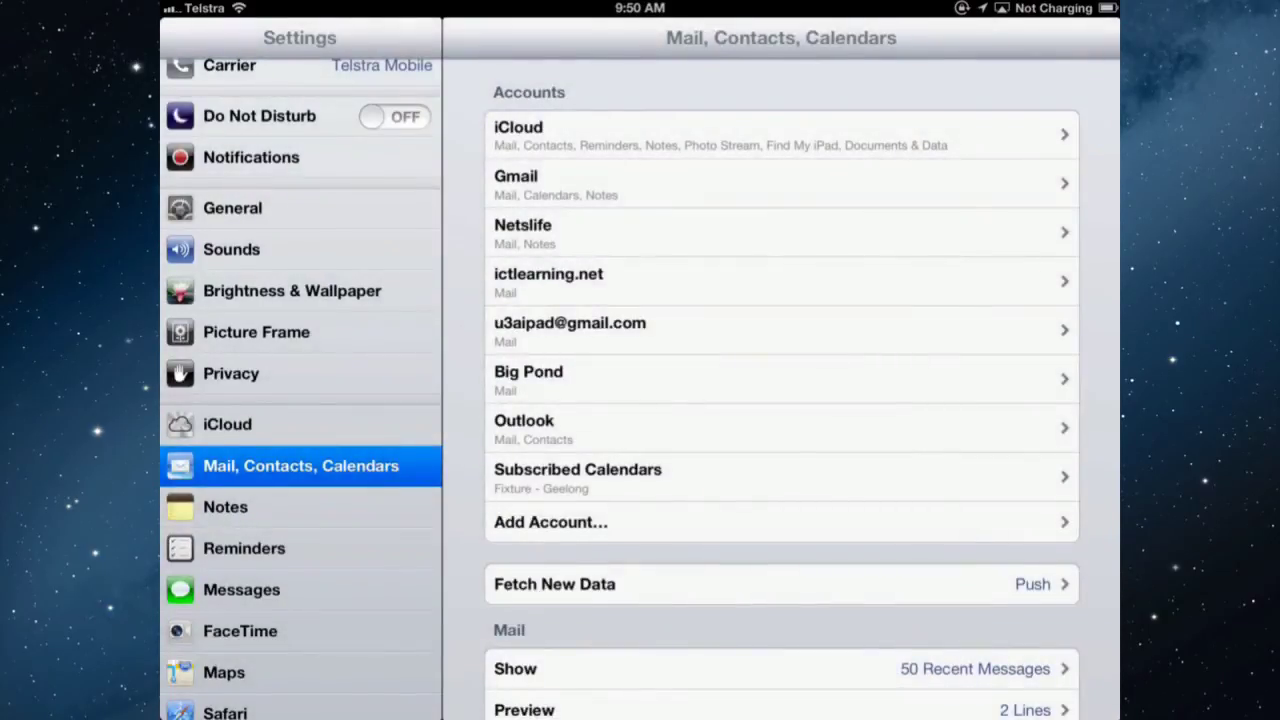
# Step: Search the iPad for "cal", open the calendar and go to June in month view
pyautogui.press('Home')
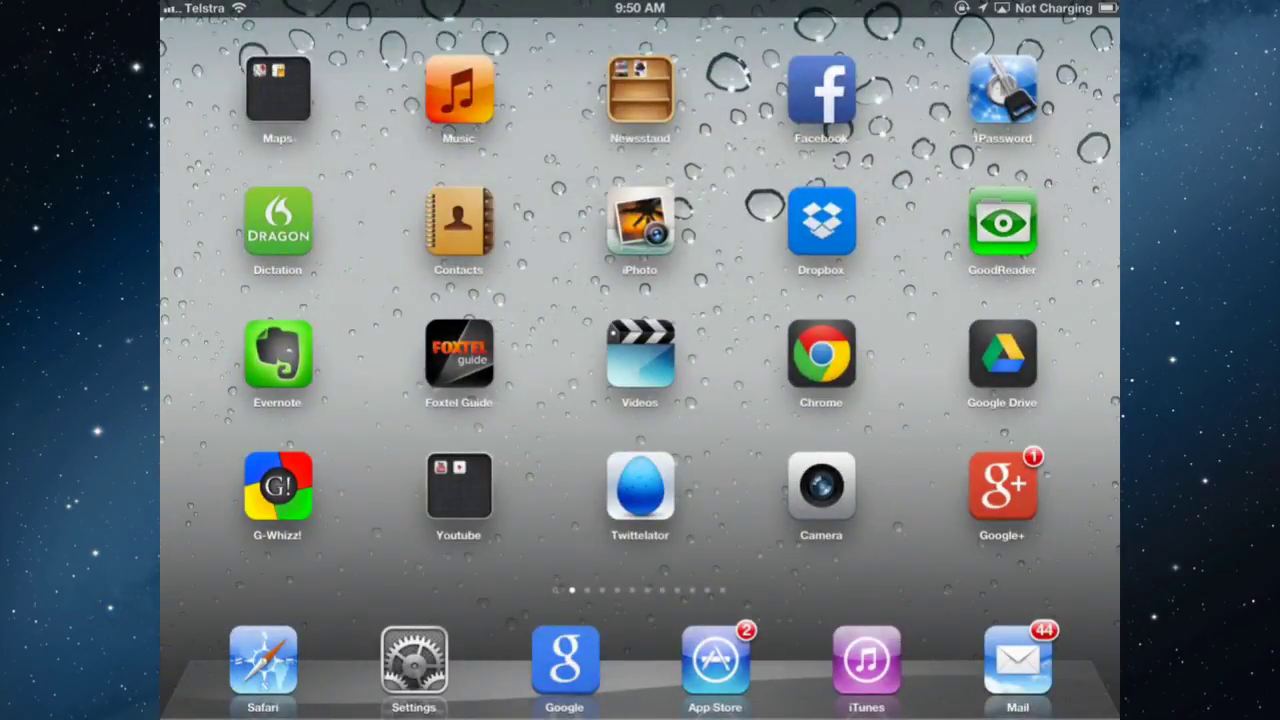
pyautogui.press('Home')
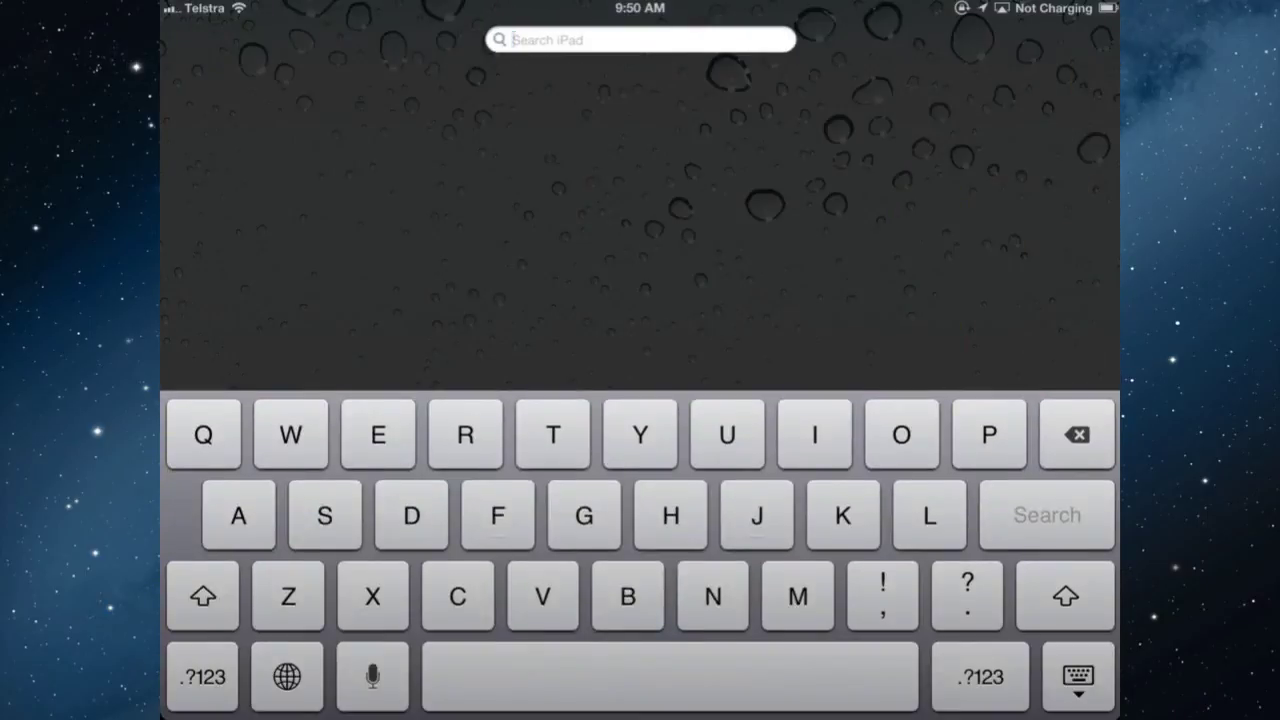
pyautogui.write('cal')
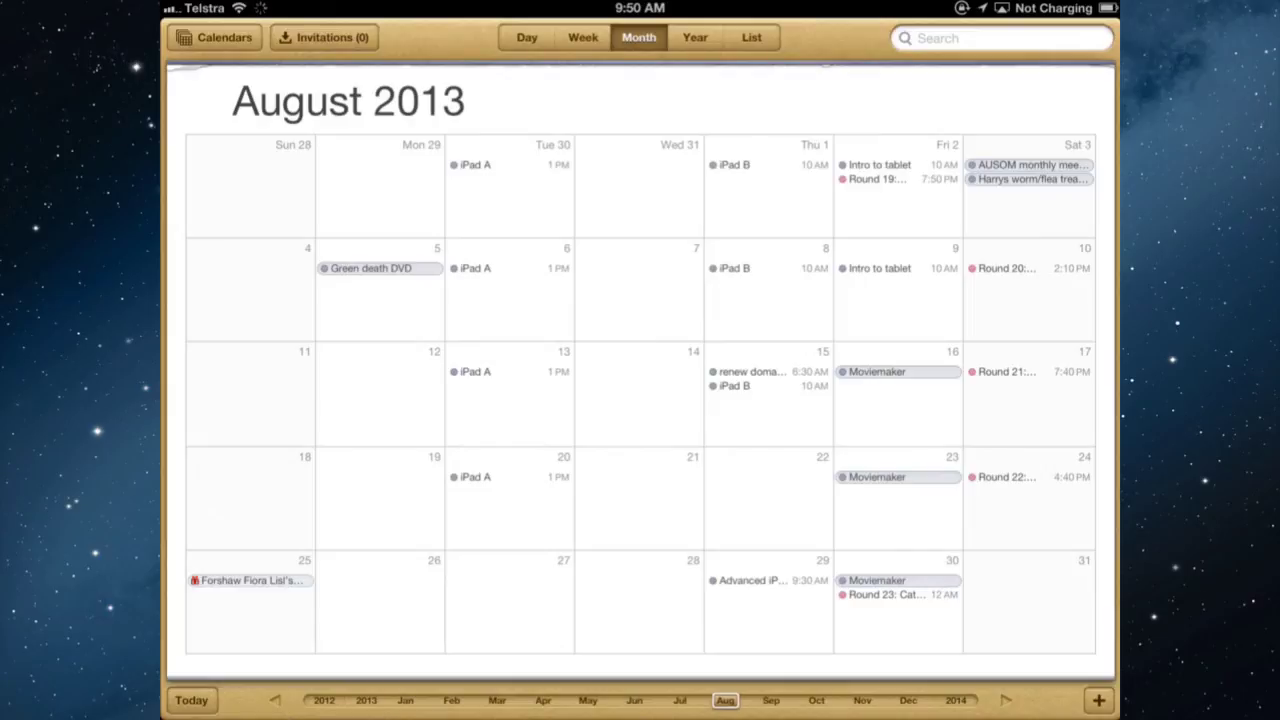
pyautogui.click(634, 700)
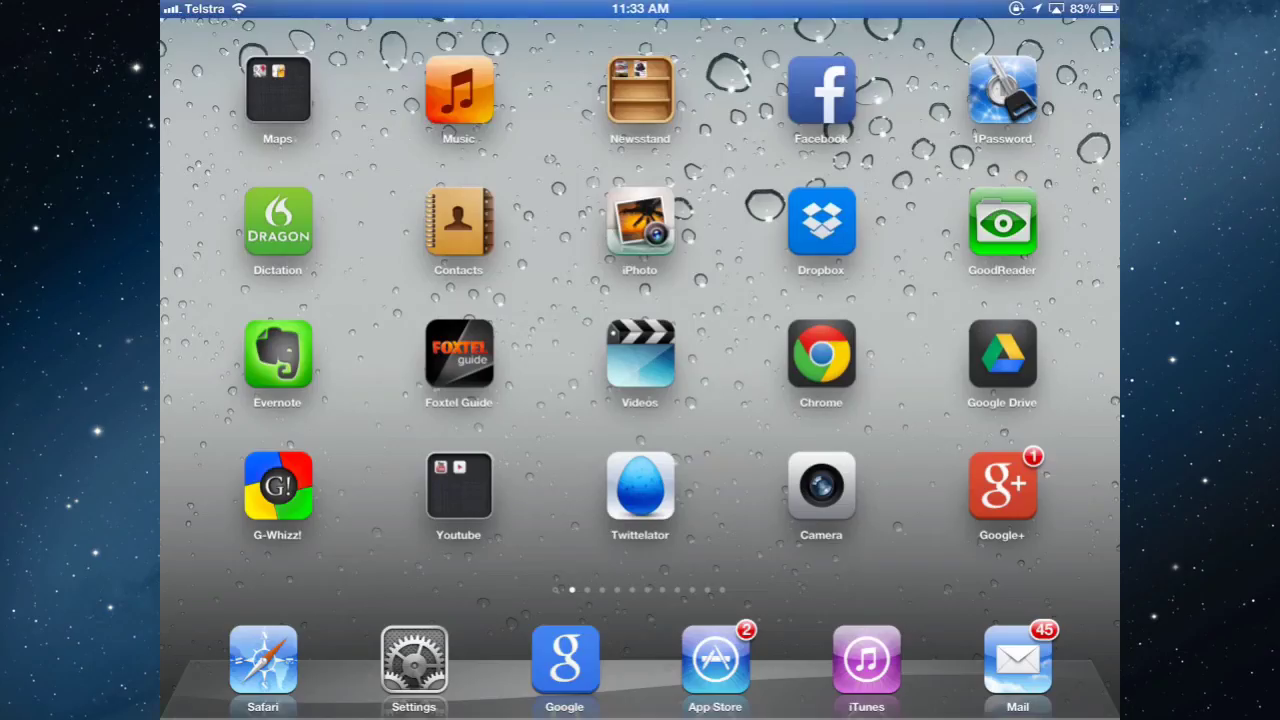
# Step: Open the iPad's Settings, and review the Info sync options in iTunes from the advanced replacement section up to contacts
pyautogui.click(414, 660)
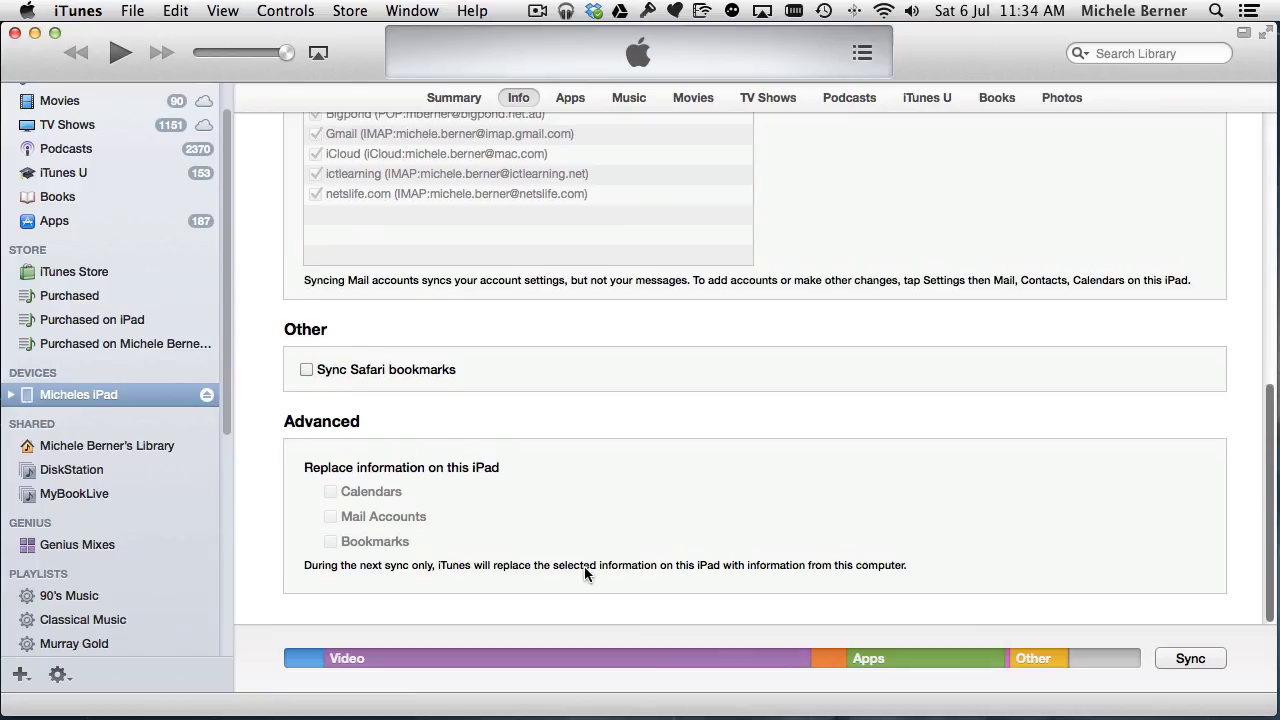
pyautogui.scroll(5, 586, 571)
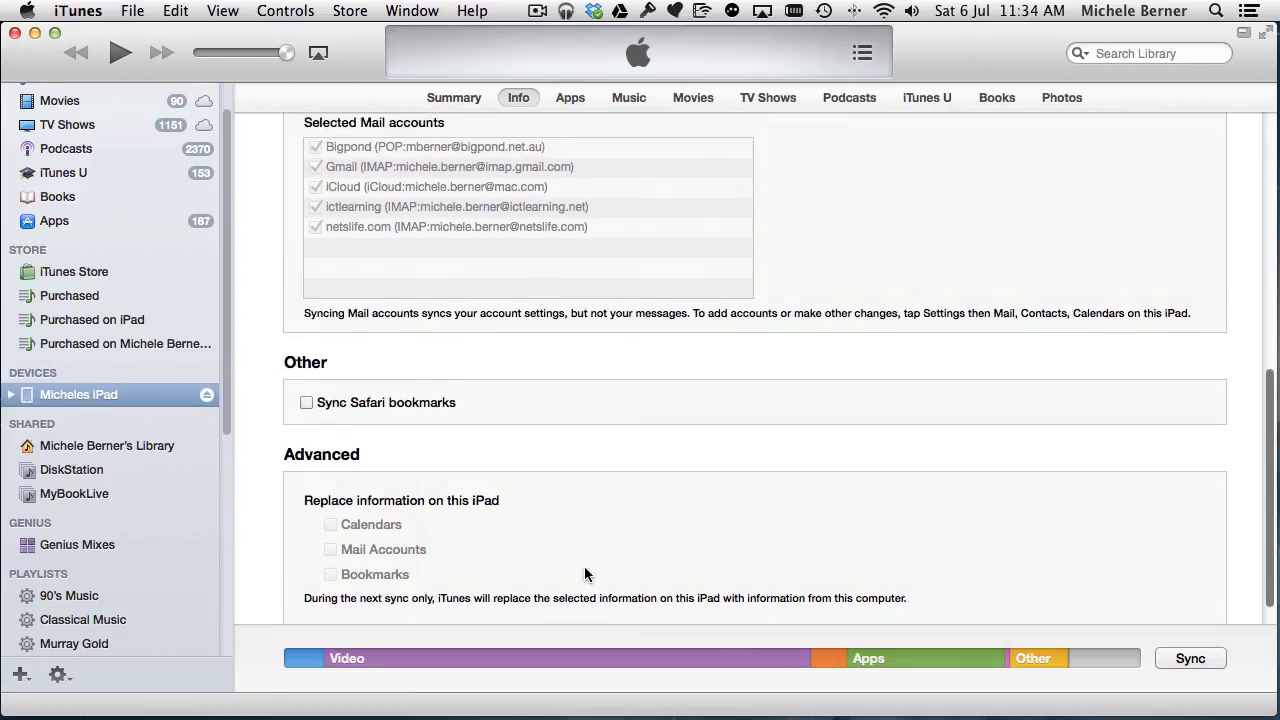
pyautogui.scroll(6, 586, 574)
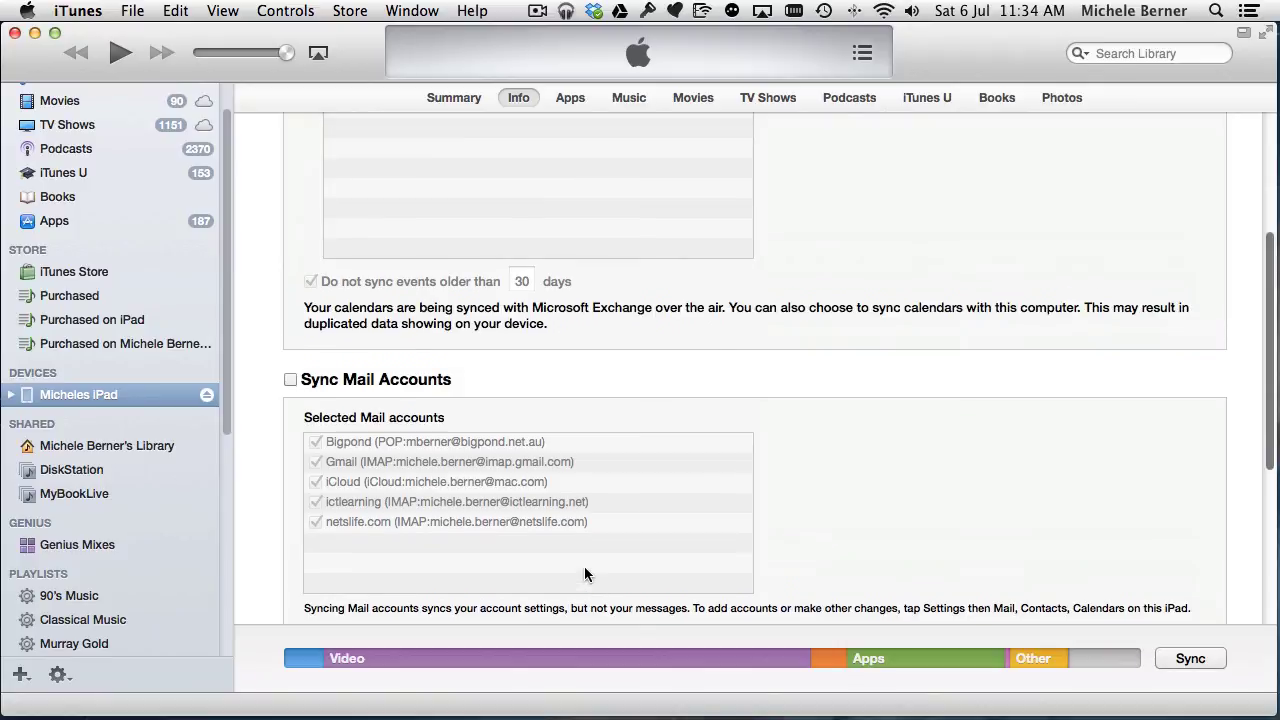
pyautogui.scroll(2, 586, 574)
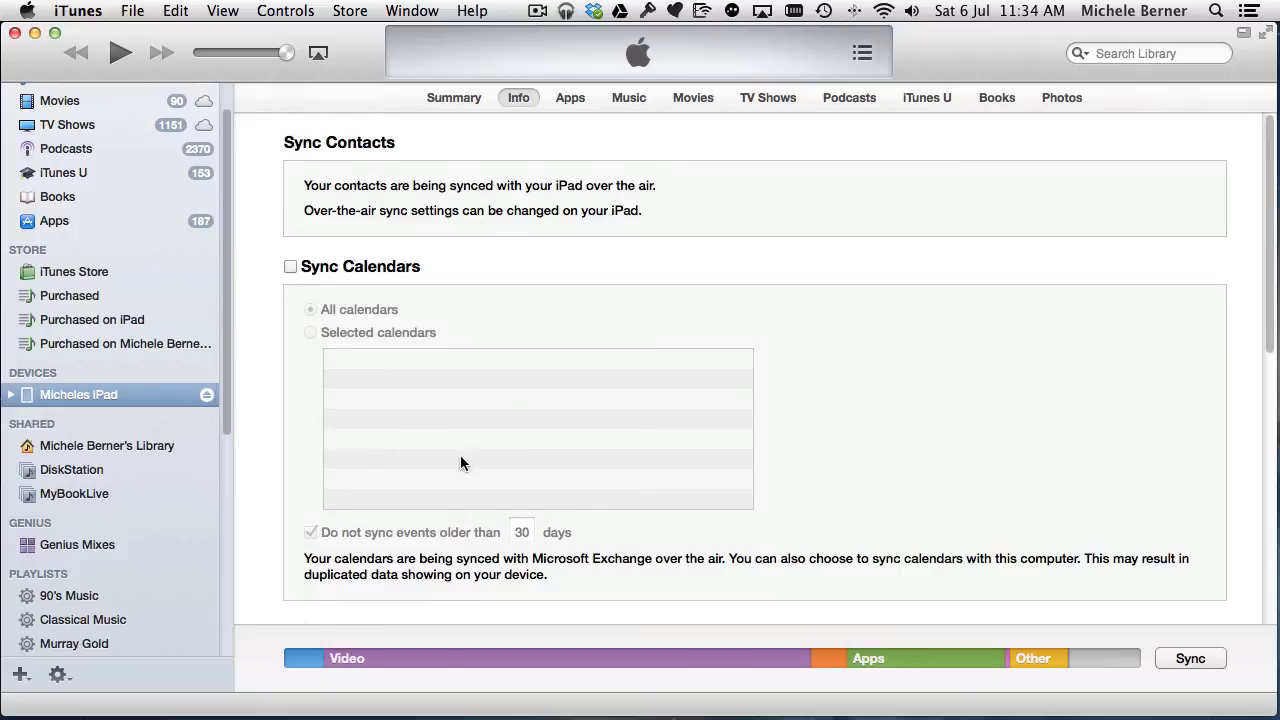
pyautogui.scroll(-1, 460, 460)
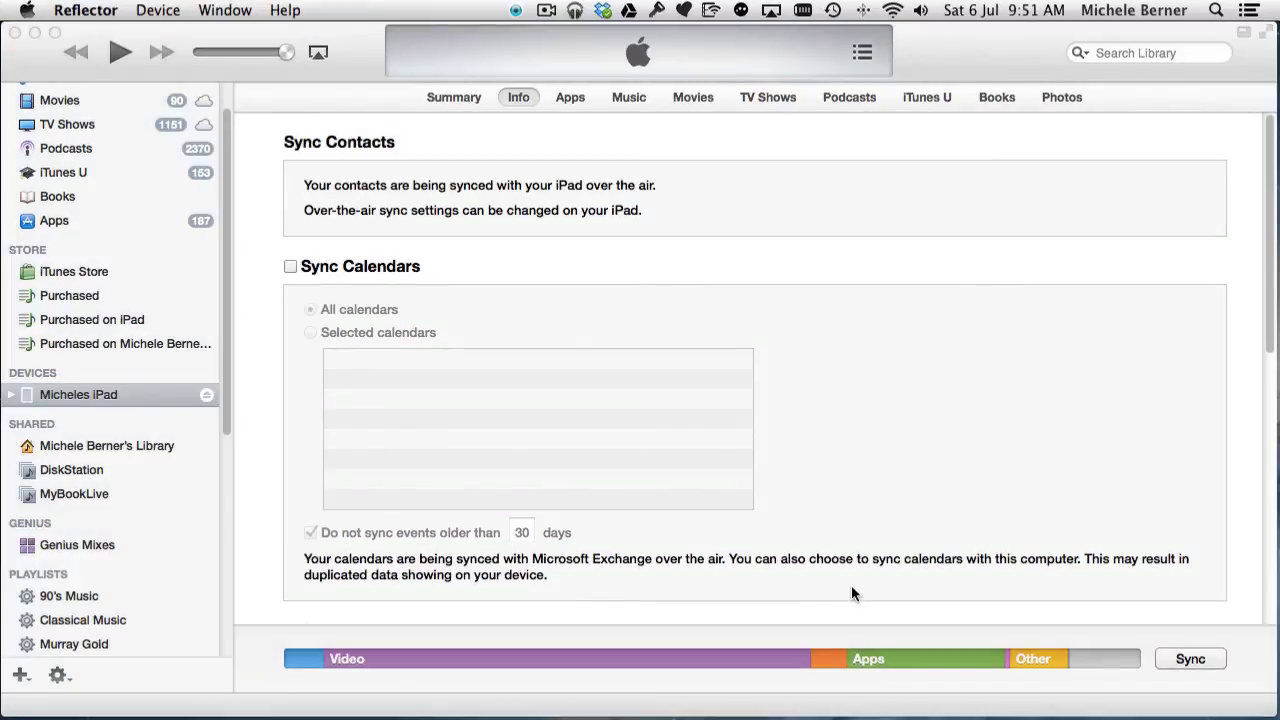